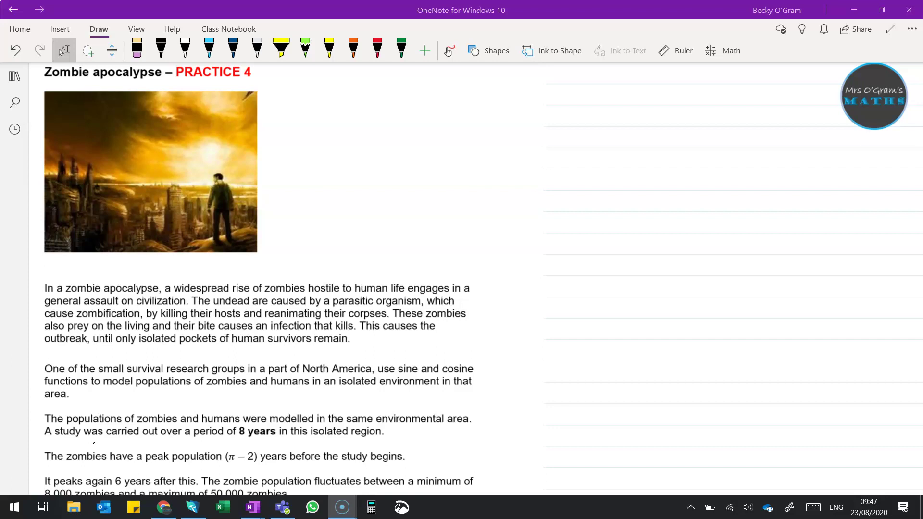
Underline "a peak population (π − 2) years before" in the zombie sentence of the problem with the blue pen
scroll(95, 443, "down", 5)
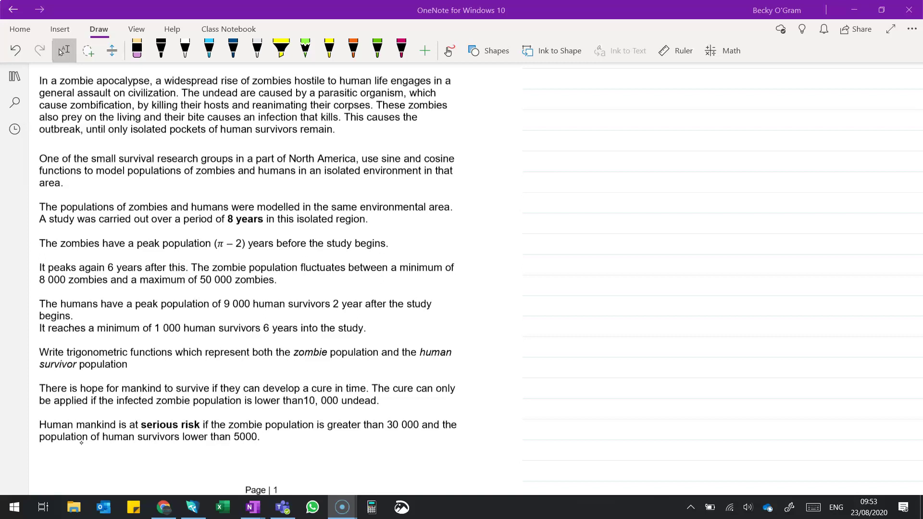
left_click(20, 495)
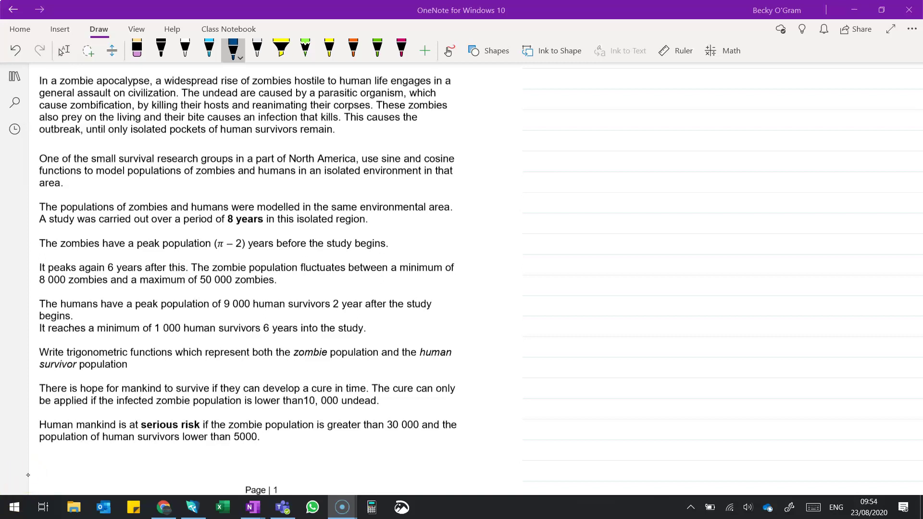
left_click_drag(131, 250, 311, 252)
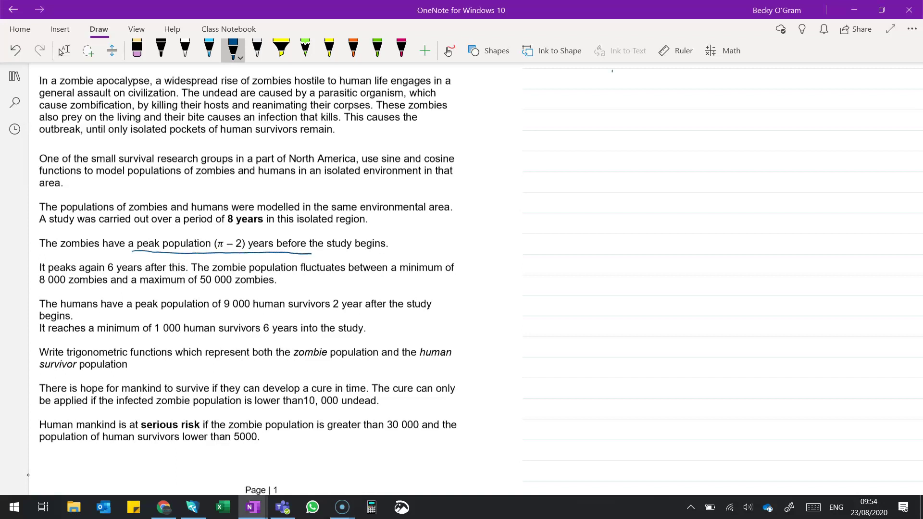
Draw a pair of axes beside the problem text and label them "time since the study began" and "popⁿ"
left_click_drag(612, 72, 623, 216)
left_click_drag(531, 214, 908, 212)
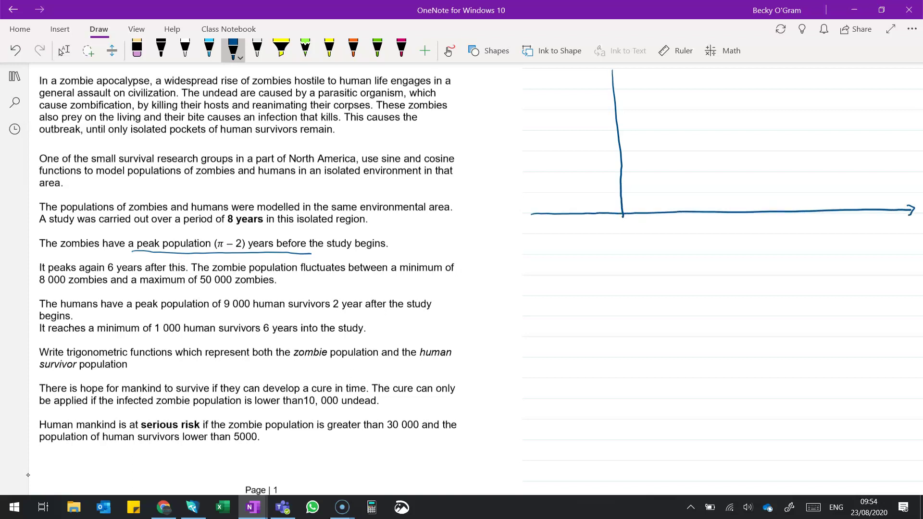
mouse_move(702, 223)
left_mouse_down()
mouse_move(700, 235)
mouse_move(727, 231)
left_mouse_up()
left_click_drag(743, 225, 740, 234)
mouse_move(747, 228)
left_mouse_down()
mouse_move(766, 224)
mouse_move(764, 231)
left_mouse_up()
left_click_drag(768, 228, 773, 225)
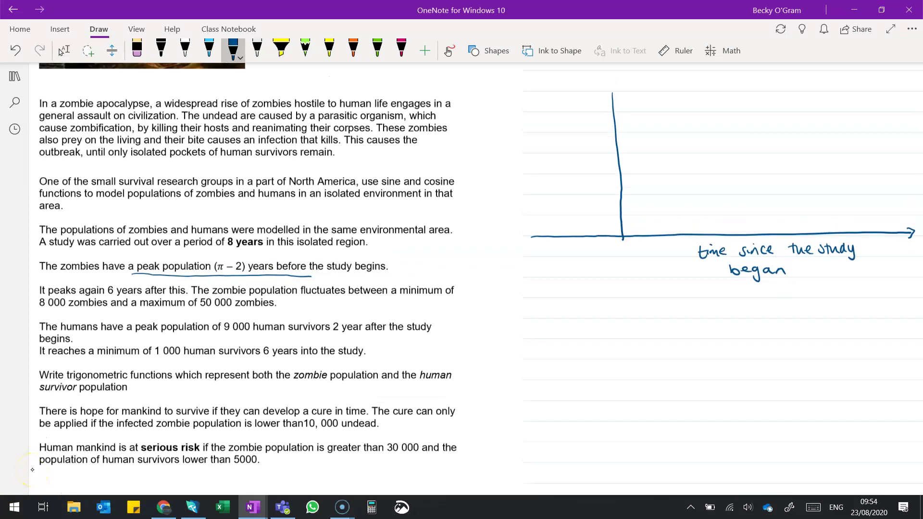
left_click_drag(604, 79, 605, 86)
left_click_drag(610, 82, 621, 84)
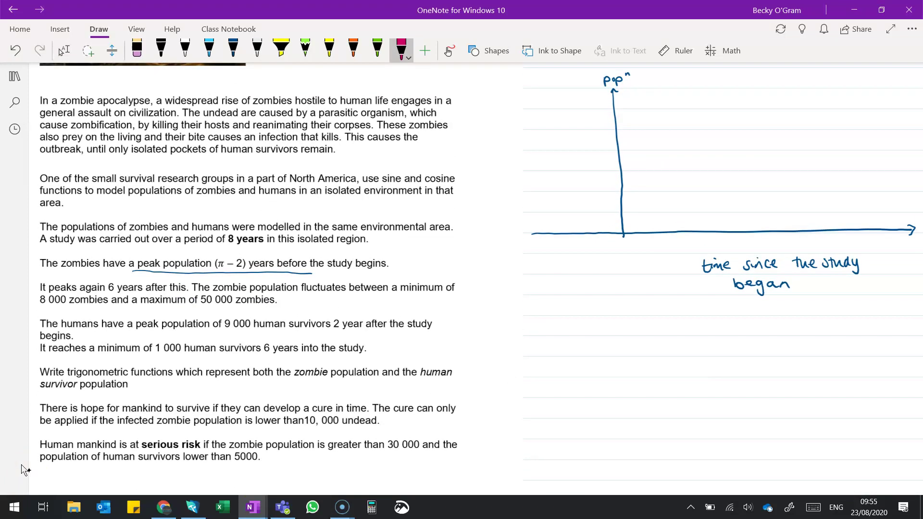
Circle (π − 2) in pink in the problem text and mark −(π−2) on the time axis with a peak point above it
mouse_move(250, 258)
left_mouse_down()
mouse_move(211, 260)
mouse_move(234, 255)
left_mouse_up()
mouse_move(568, 230)
left_mouse_down()
mouse_move(558, 255)
mouse_move(568, 246)
left_mouse_up()
left_click_drag(565, 246, 565, 255)
mouse_move(569, 249)
left_mouse_down()
mouse_move(588, 257)
mouse_move(554, 257)
left_mouse_up()
left_click_drag(540, 249, 543, 249)
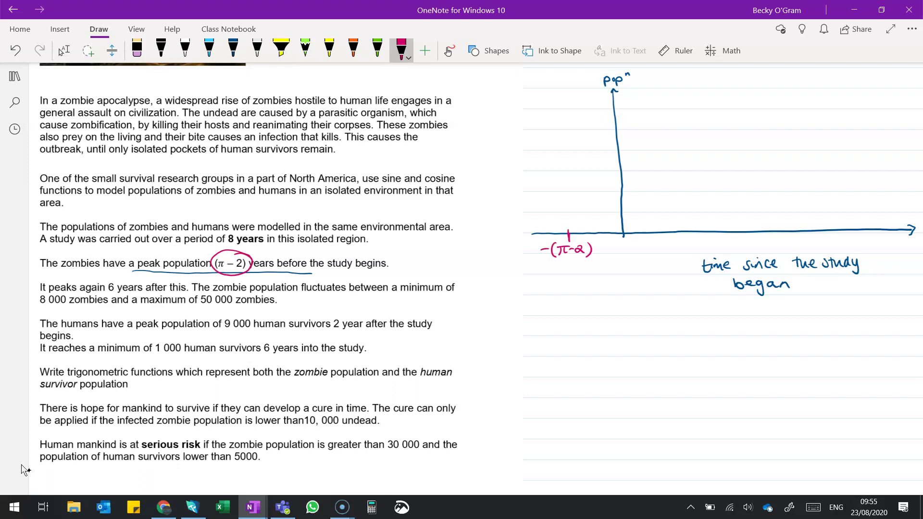
left_click_drag(571, 100, 569, 105)
left_click(22, 496)
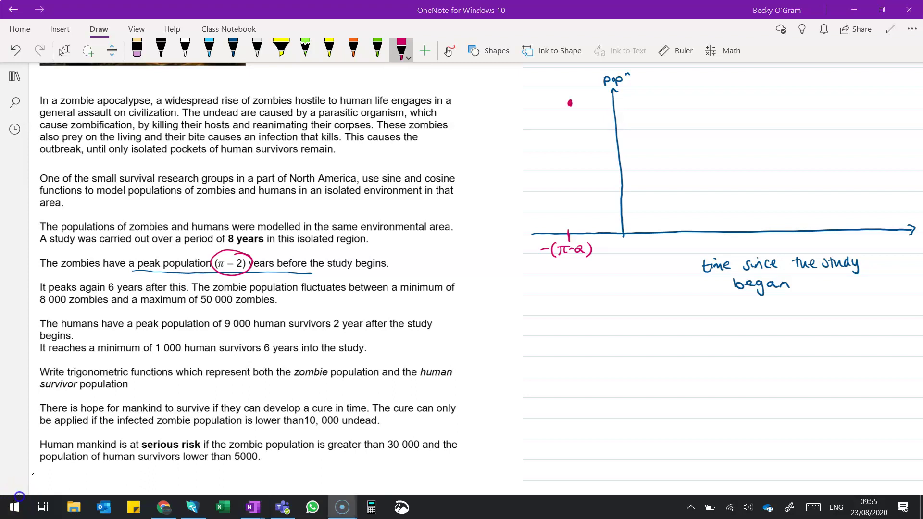
Add "(1000s)" to the population label, and mark 50 on the population axis and 8 on the time axis
left_click_drag(638, 74, 641, 83)
left_click_drag(647, 77, 665, 81)
left_click_drag(668, 72, 668, 82)
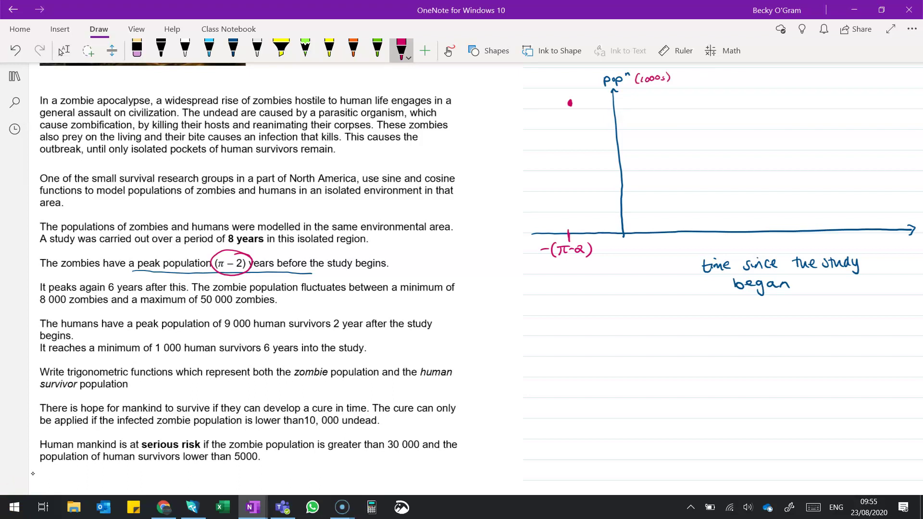
mouse_move(607, 101)
left_mouse_down()
mouse_move(619, 101)
mouse_move(594, 106)
mouse_move(600, 99)
left_mouse_up()
Underline "again 6 years after this" and plot the second zombie peak; circle 8 000 and mark 8 on the population axis
left_click_drag(80, 292, 186, 293)
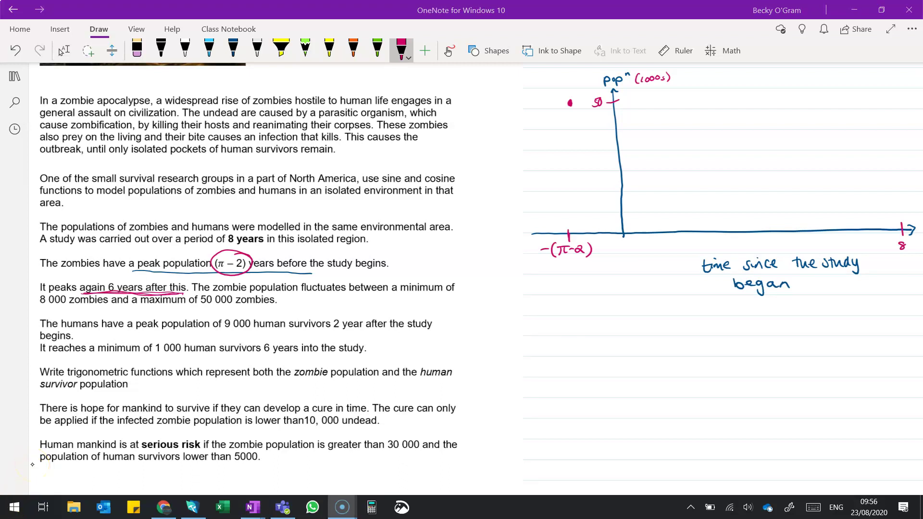
left_click_drag(790, 100, 788, 104)
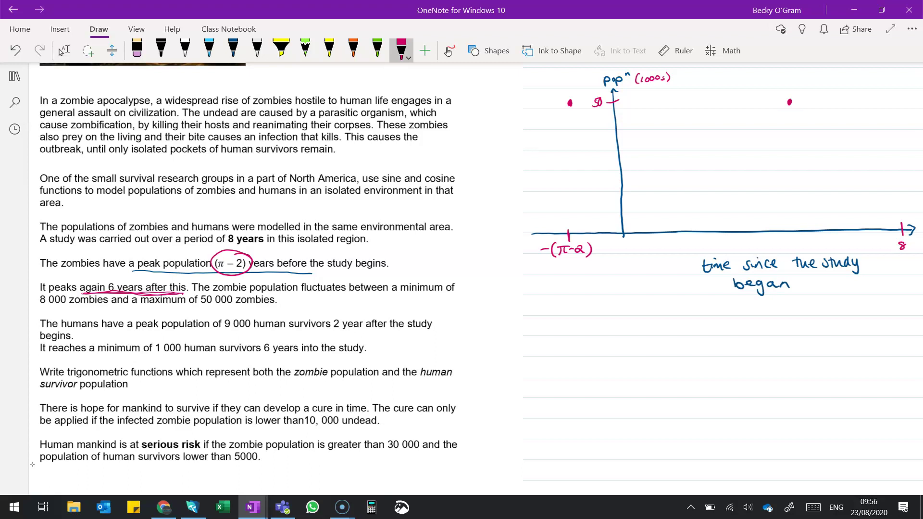
left_click_drag(67, 295, 42, 311)
key("ctrl+z")
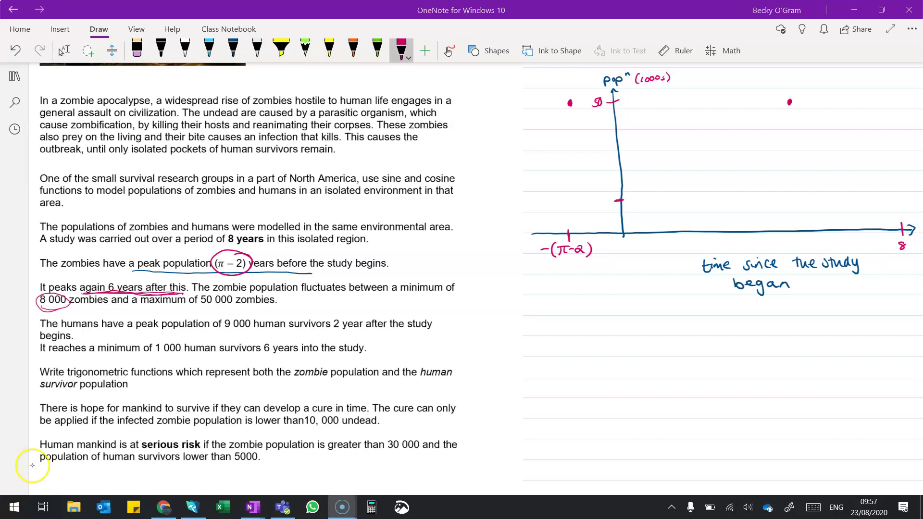
left_click_drag(611, 198, 609, 197)
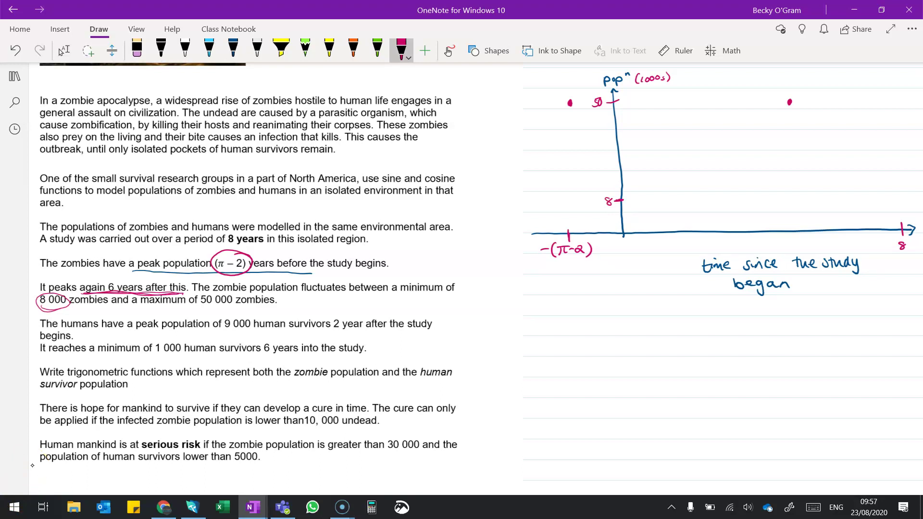
Mark the minimum and −(π−2)+6 on the time axis and sketch the pink zombie curve through the plotted points
left_click_drag(693, 228, 694, 237)
left_click_drag(800, 227, 800, 236)
mouse_move(805, 241)
left_mouse_down()
mouse_move(805, 250)
mouse_move(789, 249)
mouse_move(816, 247)
left_mouse_up()
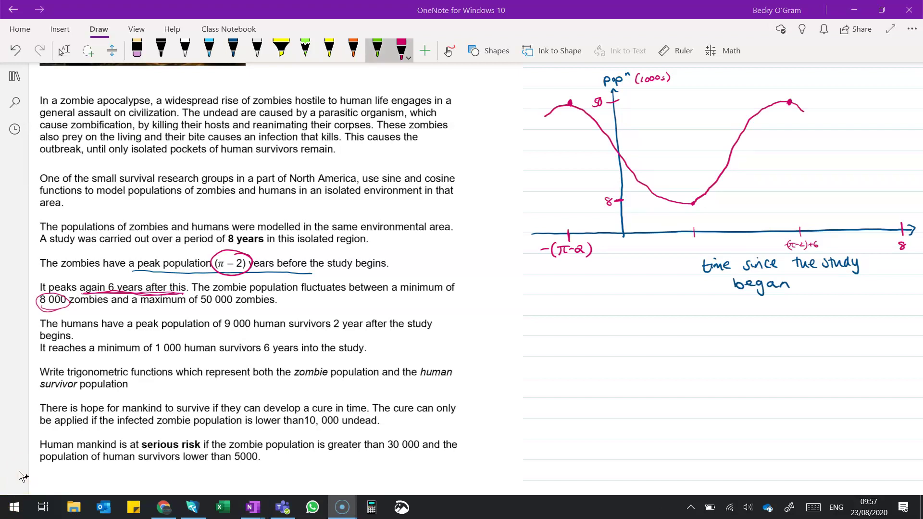
Circle 9 000 and 2 year in green and plot the human peak, marking 9 and 2 on the axes
left_click(378, 48)
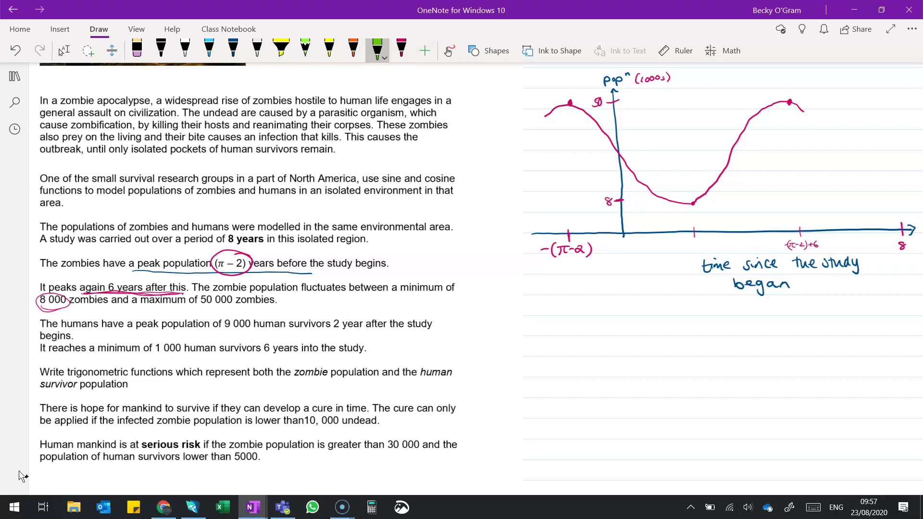
mouse_move(219, 333)
left_mouse_down()
mouse_move(257, 322)
mouse_move(240, 335)
left_mouse_up()
mouse_move(322, 331)
left_mouse_down()
mouse_move(349, 333)
mouse_move(332, 332)
left_mouse_up()
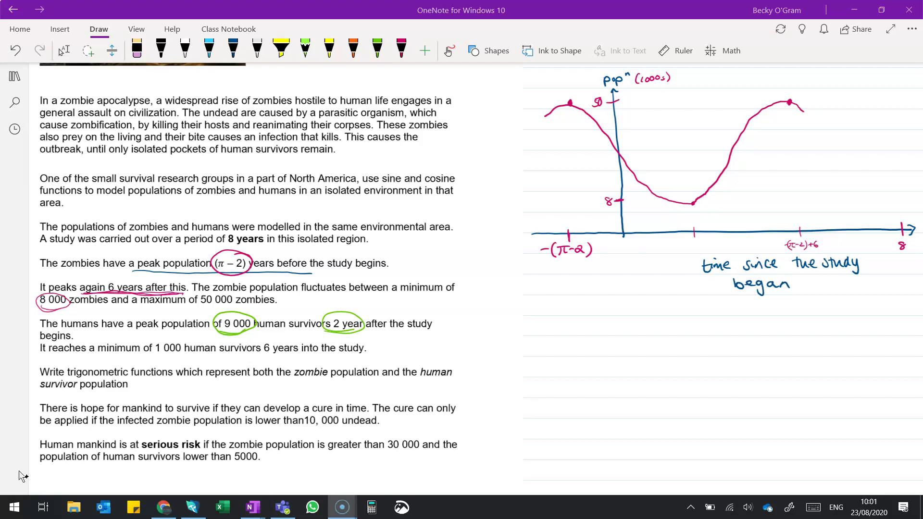
left_click(377, 48)
left_click_drag(617, 191, 627, 189)
left_click_drag(610, 186, 606, 186)
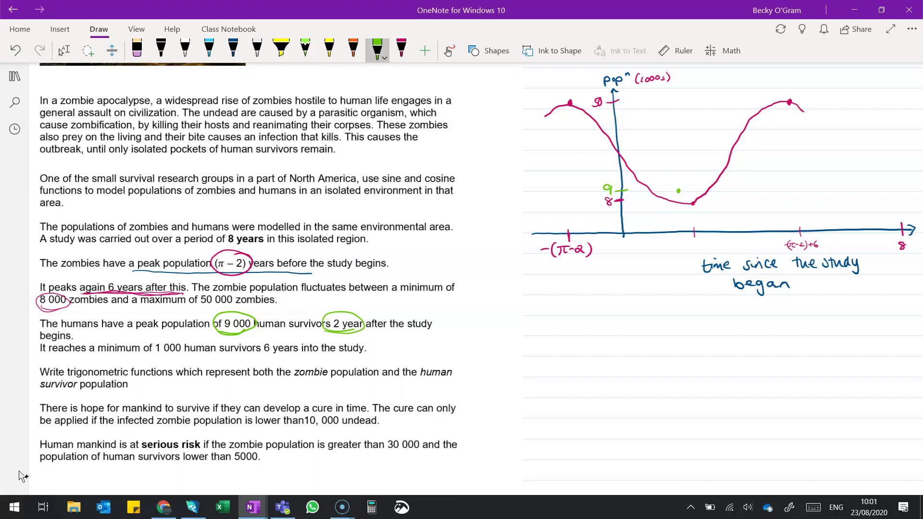
left_click_drag(674, 245, 684, 251)
Circle 1 000 and 6 years in green, and plot the human minimum with 1 marked and the green human curve sketched
mouse_move(185, 340)
left_mouse_down()
mouse_move(178, 360)
mouse_move(184, 339)
left_mouse_up()
left_click_drag(275, 339, 284, 332)
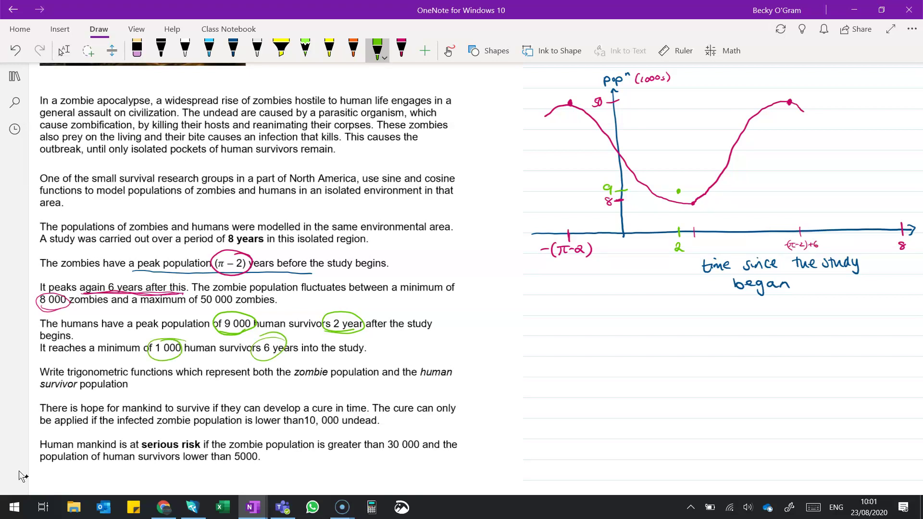
key("alt+Tab")
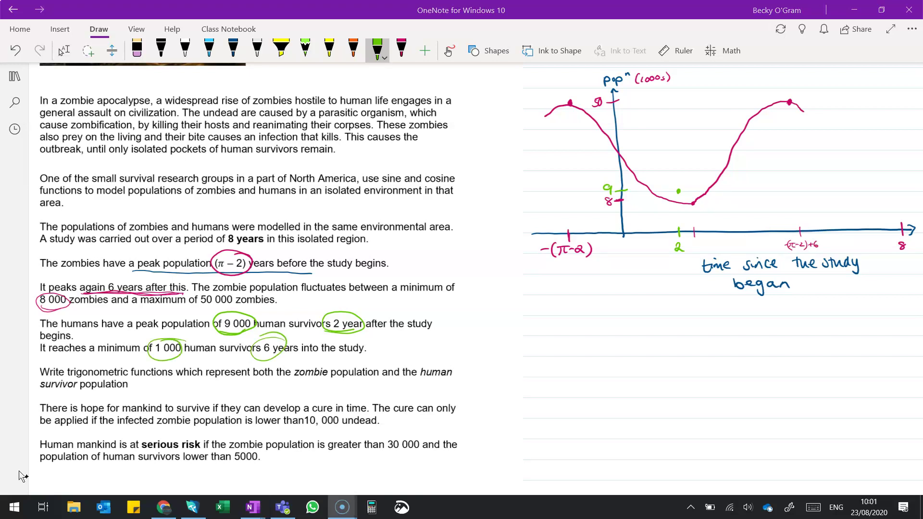
left_click(860, 212)
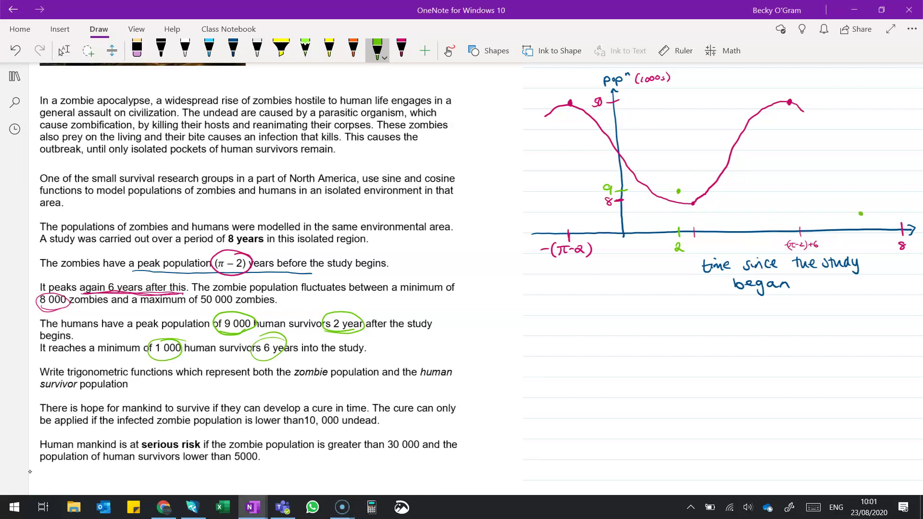
left_click_drag(616, 219, 626, 219)
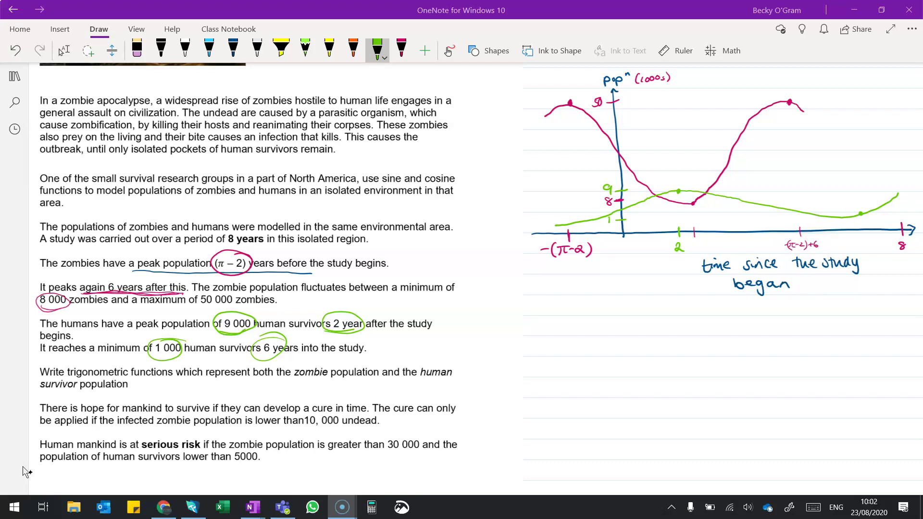
Write an underlined "Zombies" heading in pink below the graph and the line "Amp: (50000 − 8000)/2 = 21000"
left_click(233, 48)
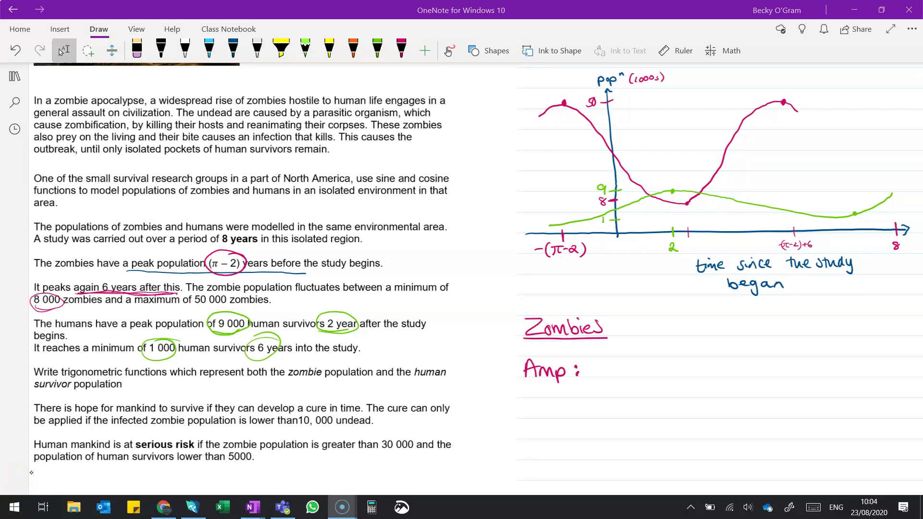
left_click_drag(595, 359, 599, 358)
left_click_drag(603, 358, 612, 358)
left_click_drag(622, 357, 648, 359)
left_click_drag(658, 355, 677, 356)
mouse_move(592, 366)
left_mouse_down()
mouse_move(679, 363)
mouse_move(657, 382)
mouse_move(704, 364)
left_mouse_up()
left_click_drag(693, 370, 704, 369)
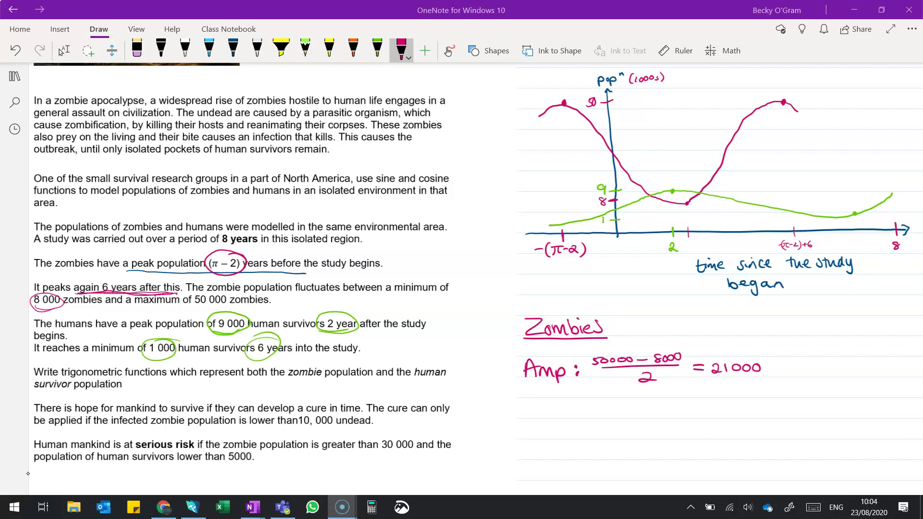
Write "Freq: 2π/6" in pink below the amplitude line
left_click_drag(523, 405, 538, 403)
left_click_drag(530, 406, 530, 420)
left_click_drag(528, 413, 550, 417)
left_click_drag(554, 412, 556, 427)
left_click_drag(570, 409, 612, 408)
left_click_drag(601, 404, 619, 411)
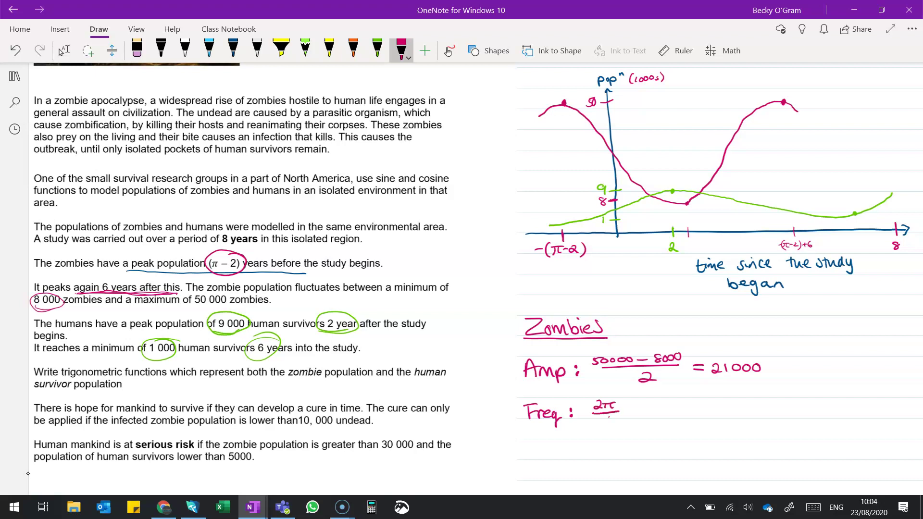
left_click_drag(609, 416, 606, 423)
Write the label "Vertical shift:" below the frequency line
scroll(28, 473, "down", 3)
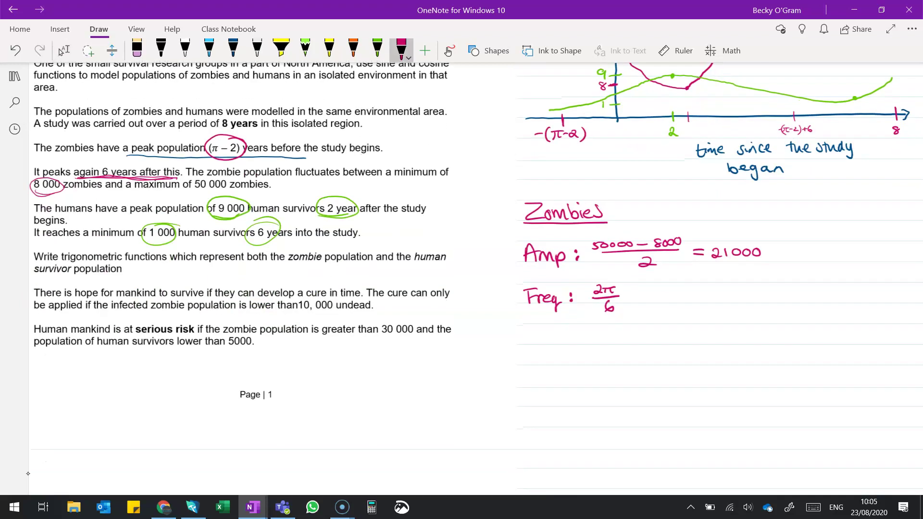
mouse_move(528, 330)
left_mouse_down()
mouse_move(529, 344)
mouse_move(533, 331)
mouse_move(542, 341)
left_mouse_up()
left_click_drag(543, 342, 551, 342)
left_click_drag(549, 335, 555, 335)
left_click_drag(557, 336, 575, 341)
left_click(557, 333)
mouse_move(578, 329)
left_mouse_down()
mouse_move(581, 342)
mouse_move(614, 342)
left_mouse_up()
left_click_drag(622, 328, 626, 342)
left_click_drag(617, 336, 630, 335)
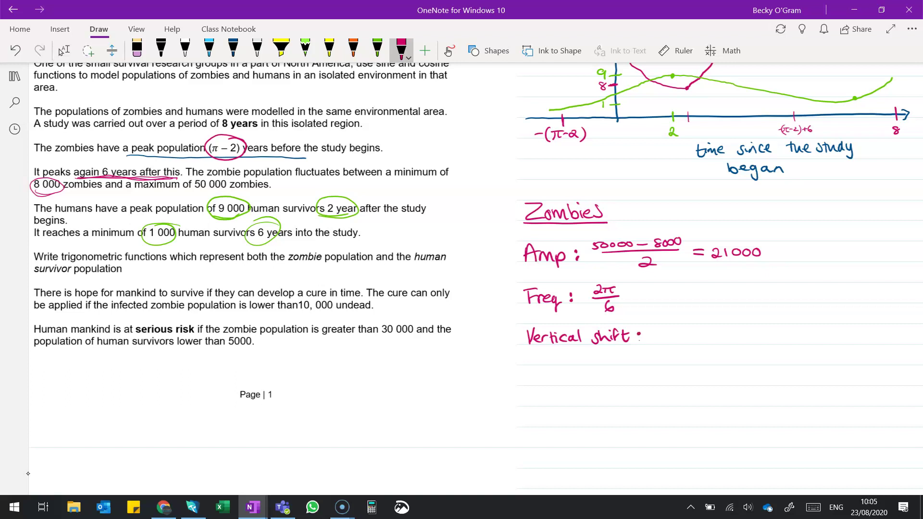
Write the vertical shift calculation as (50000 + 8000)/2 = 29,000
mouse_move(655, 326)
left_mouse_down()
mouse_move(652, 335)
mouse_move(664, 327)
left_mouse_up()
left_click_drag(670, 327, 695, 331)
left_click_drag(692, 328, 716, 325)
left_click_drag(722, 323, 729, 323)
mouse_move(654, 338)
left_mouse_down()
mouse_move(724, 335)
mouse_move(694, 350)
mouse_move(753, 332)
left_mouse_up()
left_click_drag(742, 338, 778, 341)
left_click_drag(785, 339, 784, 344)
left_click_drag(793, 332, 811, 330)
Write the label "Horizontal shift:" below the vertical shift line
left_click_drag(522, 371, 523, 384)
left_click_drag(522, 378, 527, 384)
left_click_drag(536, 377, 543, 380)
left_click_drag(545, 379, 545, 375)
left_click_drag(548, 378, 560, 385)
left_click_drag(559, 379, 574, 385)
left_click_drag(571, 379, 589, 384)
mouse_move(588, 370)
left_mouse_down()
mouse_move(589, 384)
mouse_move(611, 385)
left_mouse_up()
left_click_drag(612, 381, 637, 386)
left_click_drag(624, 378, 638, 378)
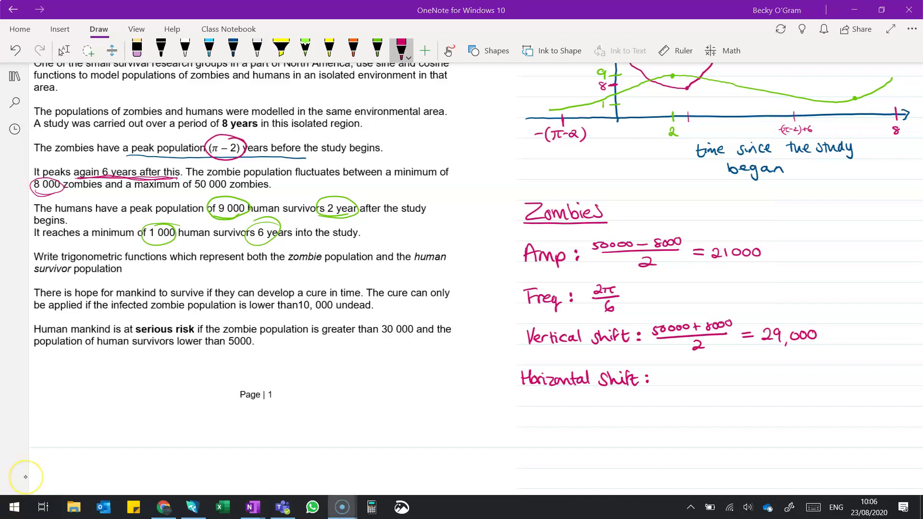
Draw a pink upward arrow beneath the zombie curve's first peak at −(π−2)
scroll(476, 278, "right", 3)
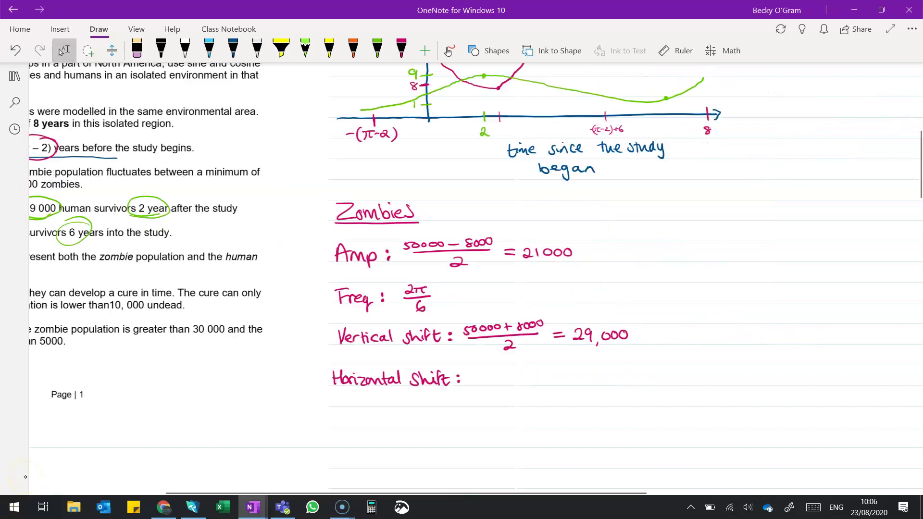
scroll(476, 279, "up", 2)
scroll(639, 229, "right", 2)
scroll(639, 229, "up", 1)
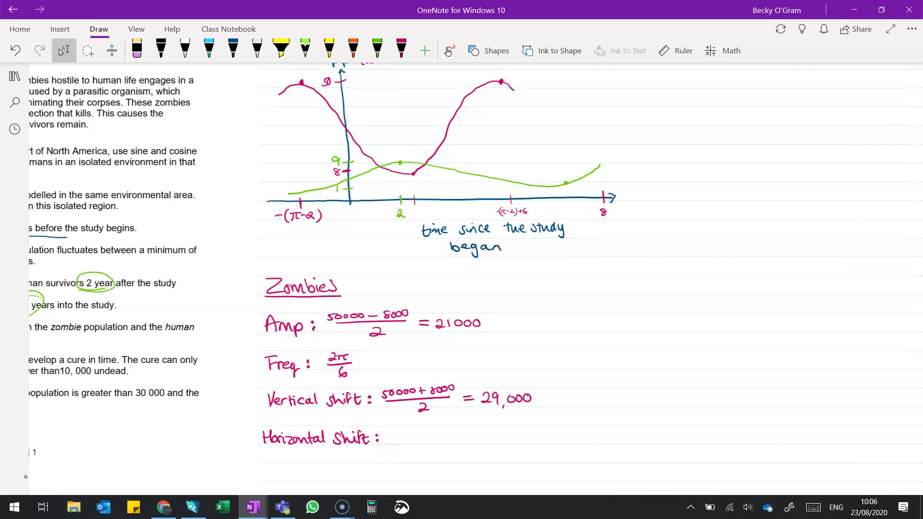
left_click(401, 48)
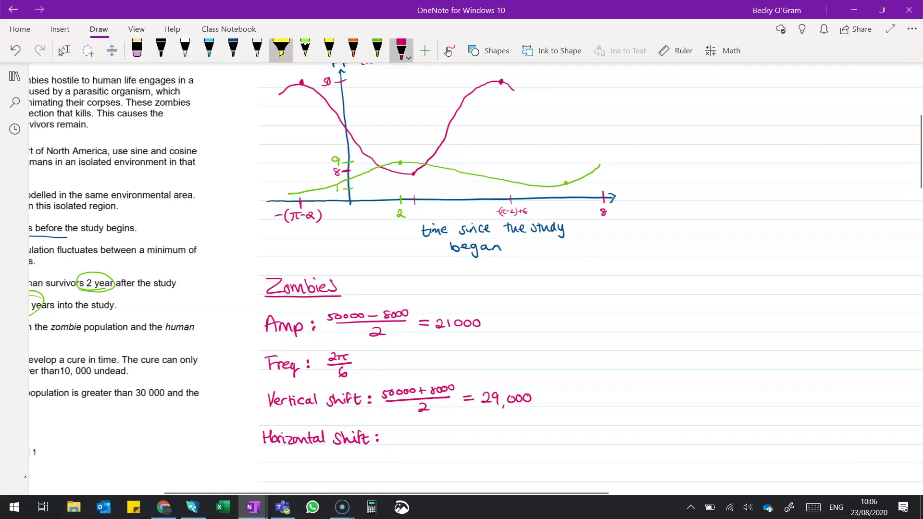
left_click_drag(300, 110, 300, 92)
left_click_drag(297, 97, 305, 96)
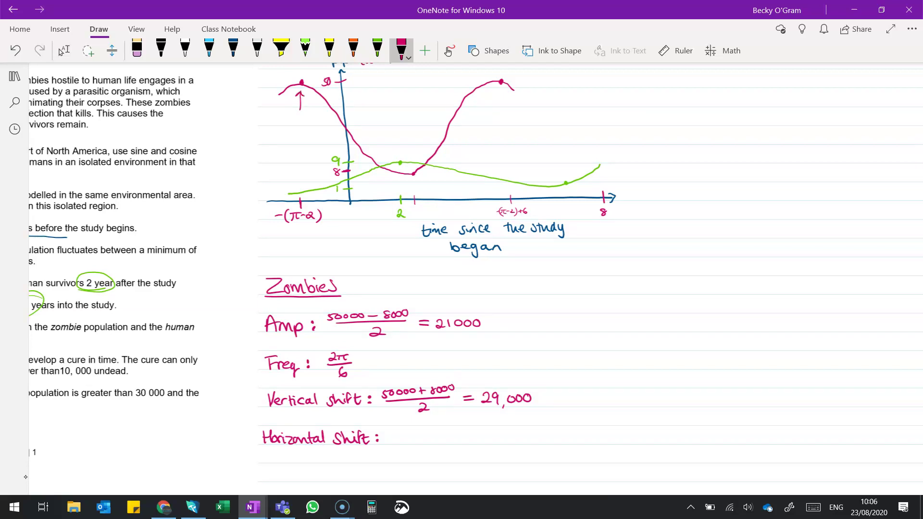
Write "cos curve ⇒ + (π−2)" in pink after the horizontal shift label
left_click(63, 50)
scroll(61, 51, "down", 1)
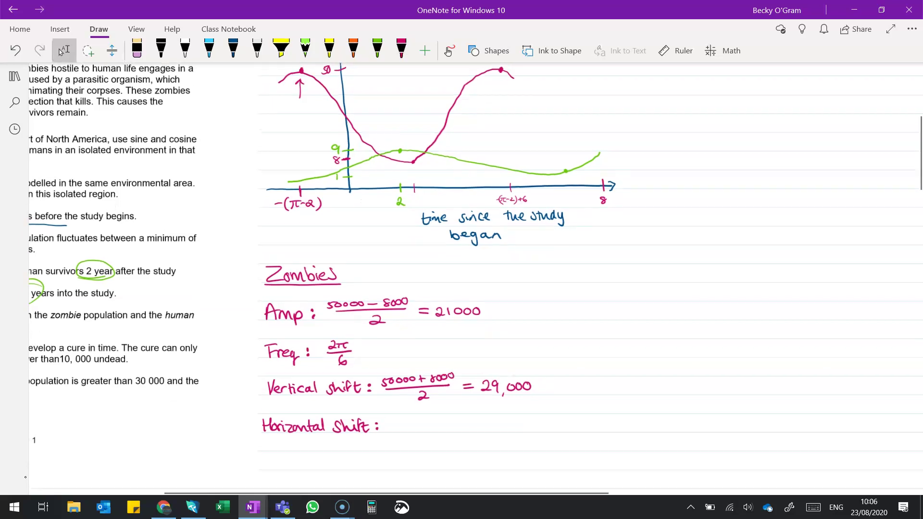
left_click(401, 48)
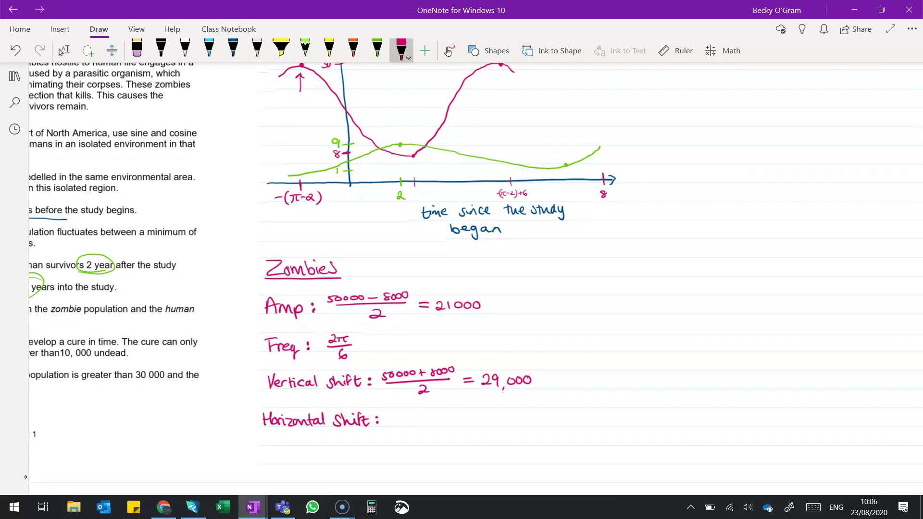
mouse_move(402, 417)
left_mouse_down()
mouse_move(402, 425)
mouse_move(449, 426)
left_mouse_up()
left_click_drag(451, 426, 498, 419)
left_click_drag(486, 423, 530, 425)
mouse_move(525, 421)
left_mouse_down()
mouse_move(548, 427)
mouse_move(561, 415)
mouse_move(555, 426)
left_mouse_up()
mouse_move(561, 416)
left_mouse_down()
mouse_move(563, 424)
mouse_move(573, 420)
left_mouse_up()
left_click_drag(576, 416, 590, 427)
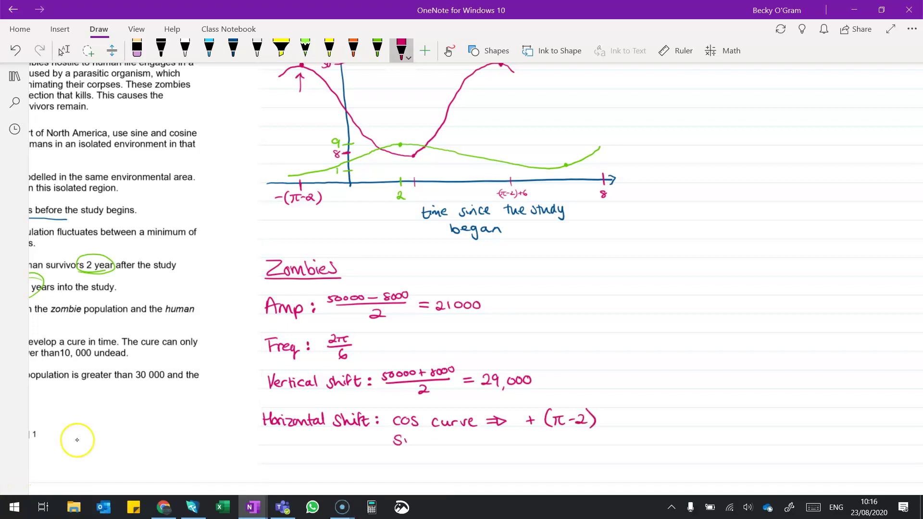
Write "sin curve ⇒" in pink directly beneath the "cos curve" line of the horizontal shift
left_click_drag(438, 439, 455, 439)
left_click_drag(456, 439, 500, 446)
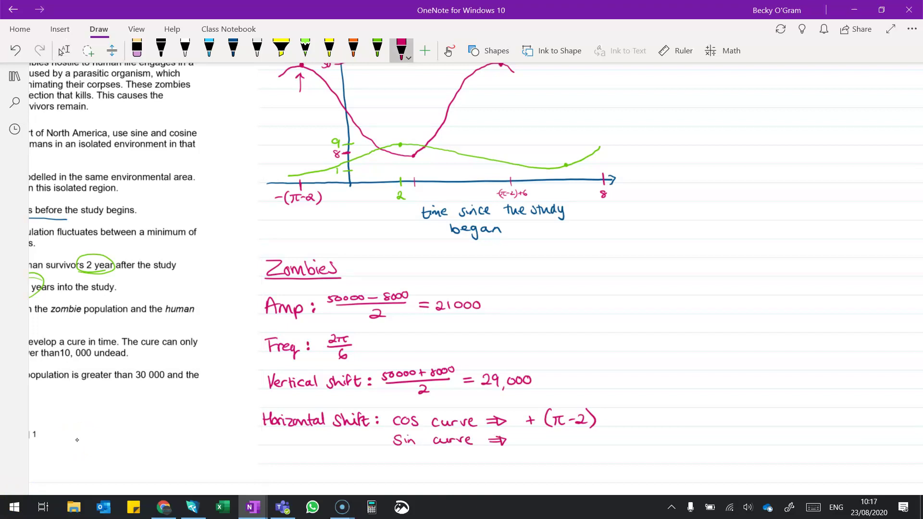
Mark the falling midpoint of the zombie curve with a pink dot and remove the arrow beneath its first peak
scroll(77, 440, "up", 1)
left_click(63, 50)
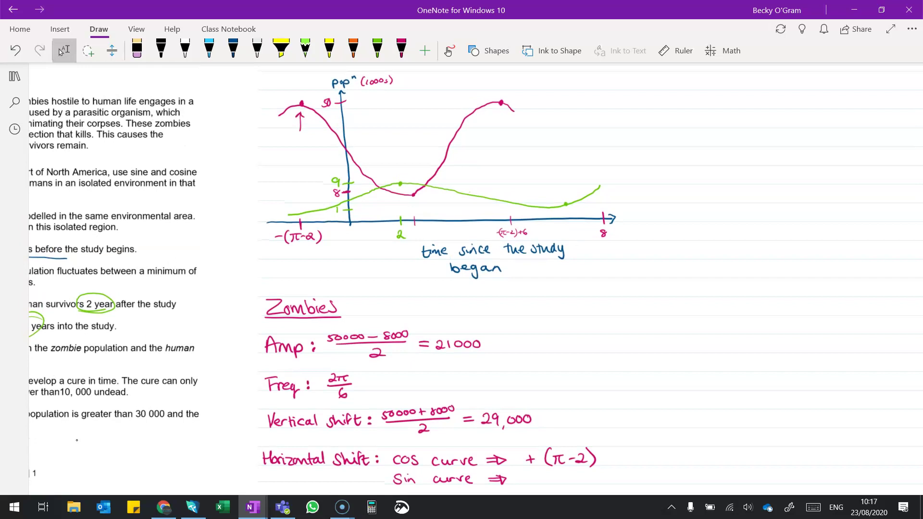
left_click(401, 48)
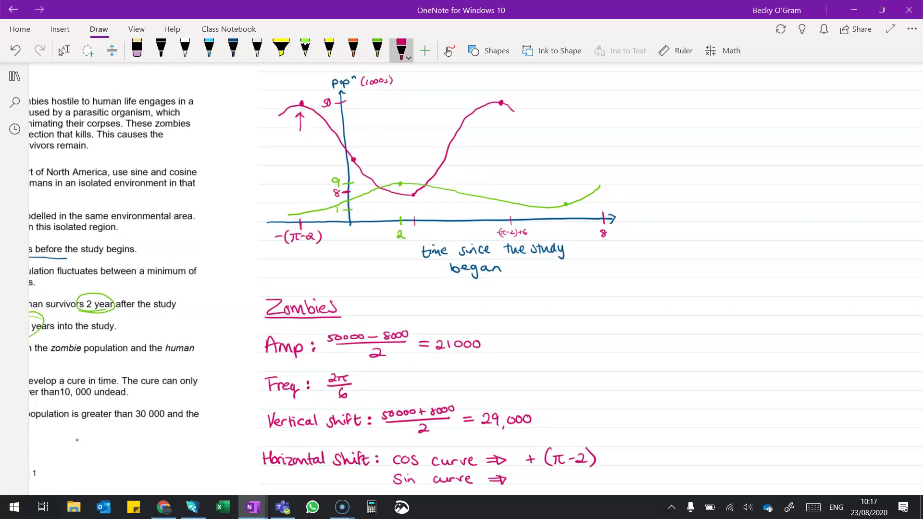
key("ctrl+z")
key("ctrl+z")
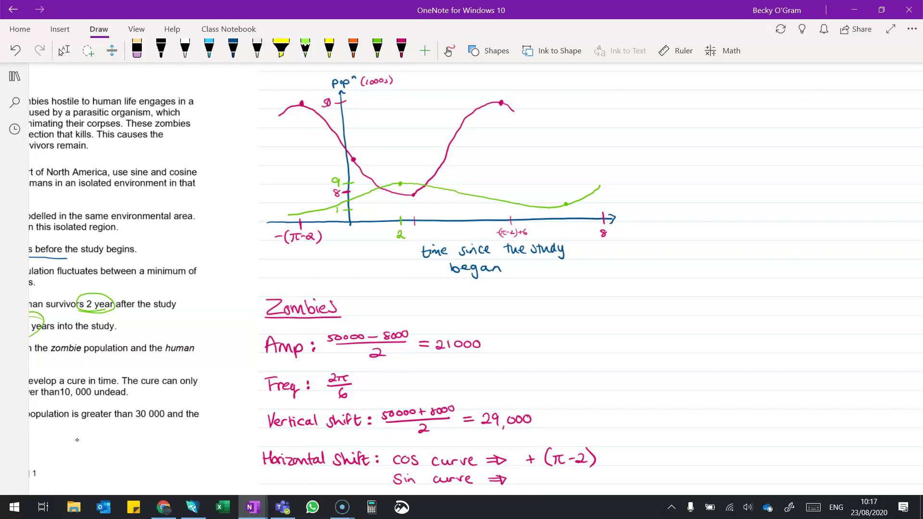
Draw a pink double-headed horizontal arrow spanning the two peaks of the zombie curve
left_click(401, 49)
mouse_move(312, 106)
left_mouse_down()
mouse_move(487, 101)
mouse_move(482, 94)
mouse_move(482, 105)
left_mouse_up()
left_click_drag(315, 103, 321, 110)
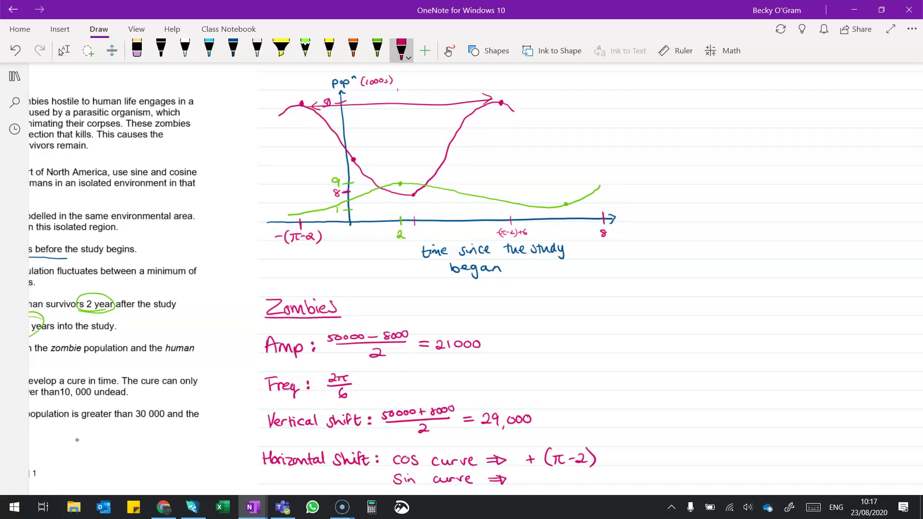
Label divisions 6, 3 and 1.5 along the arrow between the zombie peaks, and underline −(π−2) on the time axis
mouse_move(398, 89)
left_mouse_down()
mouse_move(400, 110)
mouse_move(357, 101)
mouse_move(356, 110)
left_mouse_up()
left_click_drag(359, 121, 358, 128)
left_click_drag(358, 120, 368, 118)
left_click_drag(265, 248, 325, 252)
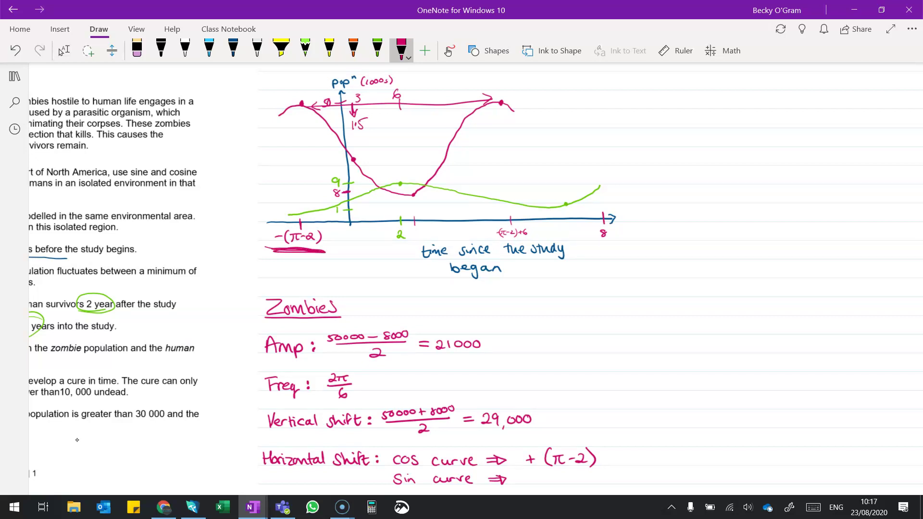
Write the expression "−(π−2) + 1.5" in pink in the empty space beside the graph
left_click(20, 495)
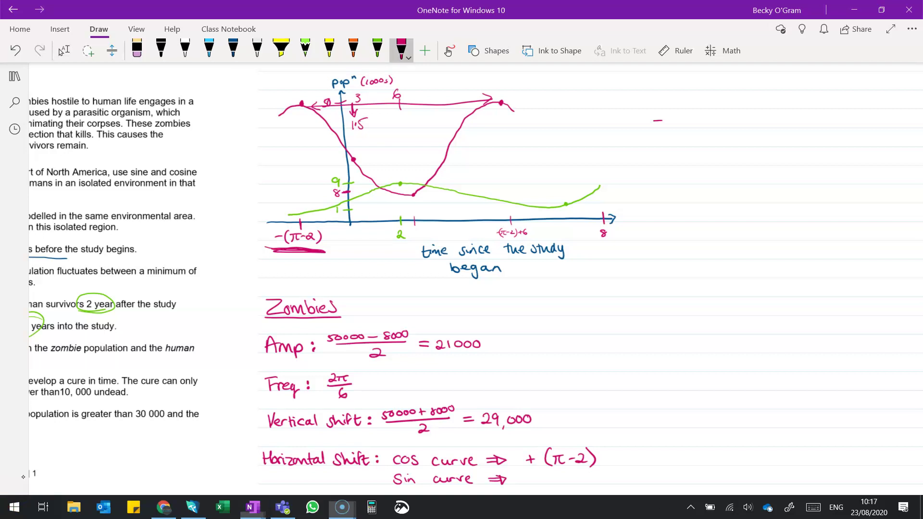
mouse_move(673, 112)
left_mouse_down()
mouse_move(668, 126)
mouse_move(677, 125)
left_mouse_up()
left_click_drag(686, 119, 690, 117)
left_click_drag(694, 121, 712, 125)
mouse_move(713, 112)
left_mouse_down()
mouse_move(717, 128)
mouse_move(748, 122)
left_mouse_up()
left_click_drag(754, 115, 752, 124)
left_click_drag(756, 115, 765, 115)
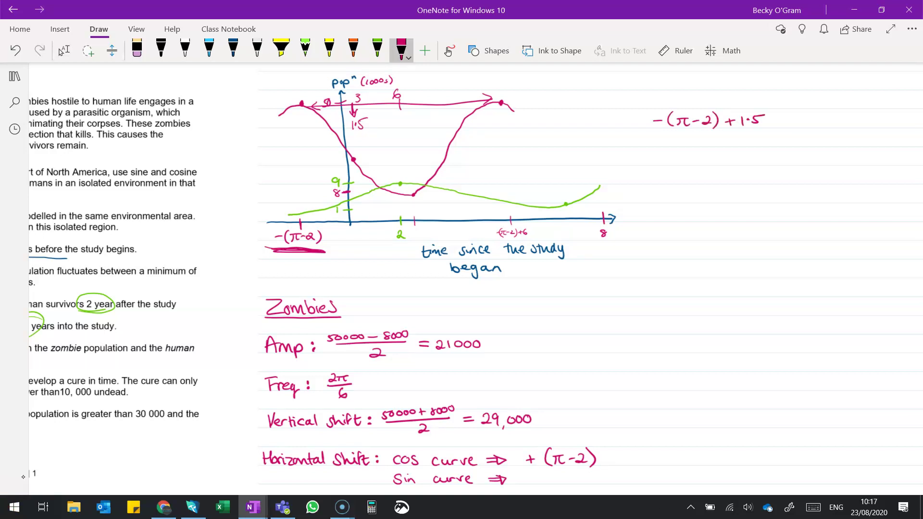
Write the simplified result "= 3.5−π" beneath the expression beside the graph
left_click(20, 499)
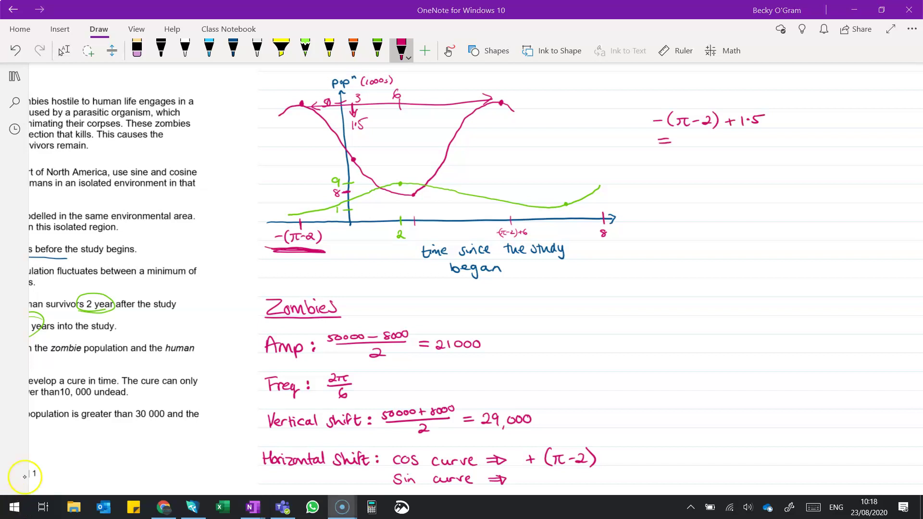
left_click(695, 143)
mouse_move(681, 138)
left_mouse_down()
mouse_move(680, 146)
mouse_move(703, 147)
left_mouse_up()
left_click_drag(705, 137, 726, 147)
mouse_move(735, 139)
left_mouse_down()
mouse_move(734, 146)
mouse_move(741, 136)
left_mouse_up()
Add a pink tick on the time axis below the zombie curve's falling midpoint and label it 3.5−π
mouse_move(357, 220)
left_mouse_down()
mouse_move(343, 242)
mouse_move(363, 240)
left_mouse_up()
left_click(348, 240)
mouse_move(367, 233)
left_mouse_down()
mouse_move(367, 240)
mouse_move(368, 230)
left_mouse_up()
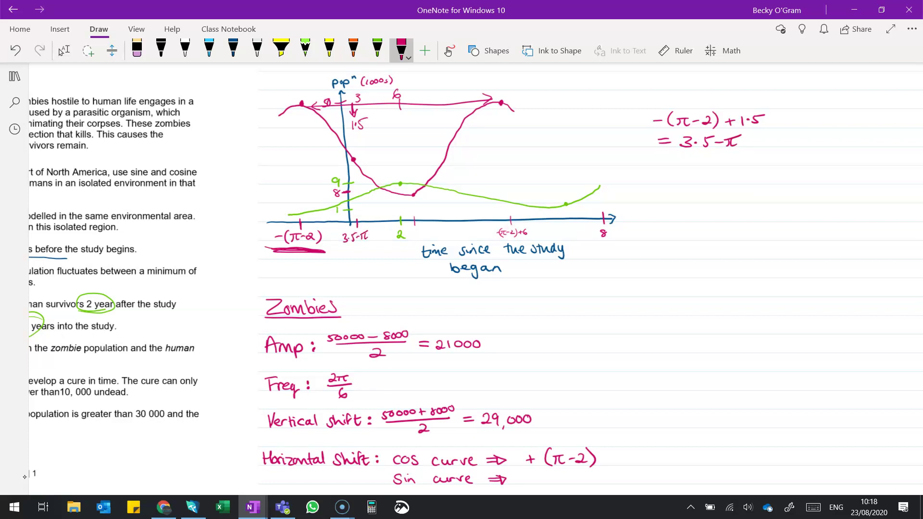
Complete the sine line of the zombies' horizontal shift with "−(3.5−π)"
scroll(476, 274, "down", 1)
left_click_drag(521, 446, 582, 446)
left_click(563, 448)
left_click_drag(584, 444, 594, 451)
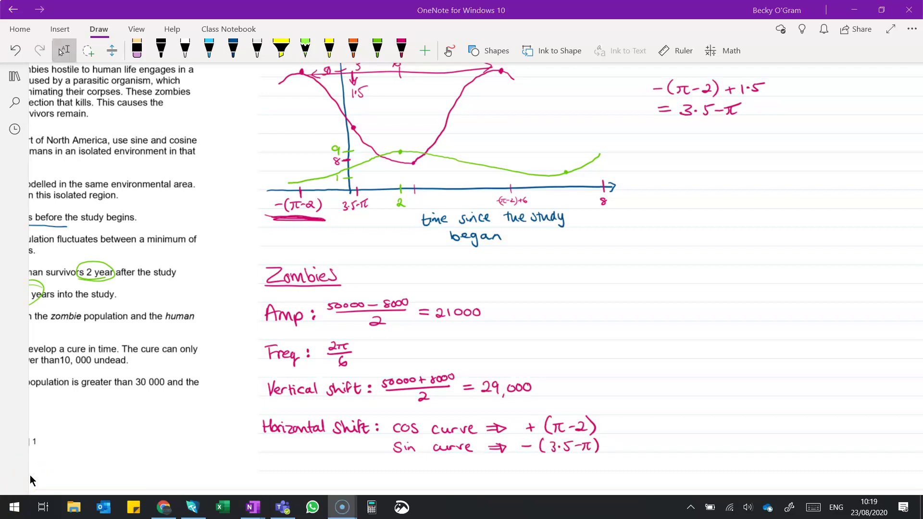
Sketch one cycle of a negative sine curve and, above it, one cycle of a positive sine curve beside the zombie calculations
left_click(401, 48)
mouse_move(696, 378)
left_mouse_down()
mouse_move(730, 408)
mouse_move(814, 353)
mouse_move(828, 378)
left_mouse_up()
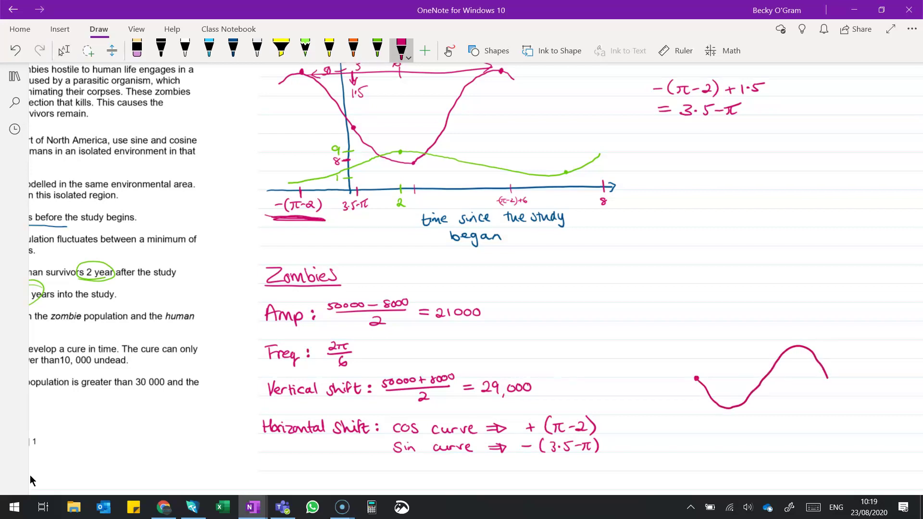
left_click(698, 319)
mouse_move(698, 318)
left_mouse_down()
mouse_move(714, 294)
mouse_move(757, 319)
mouse_move(786, 329)
mouse_move(792, 319)
left_mouse_up()
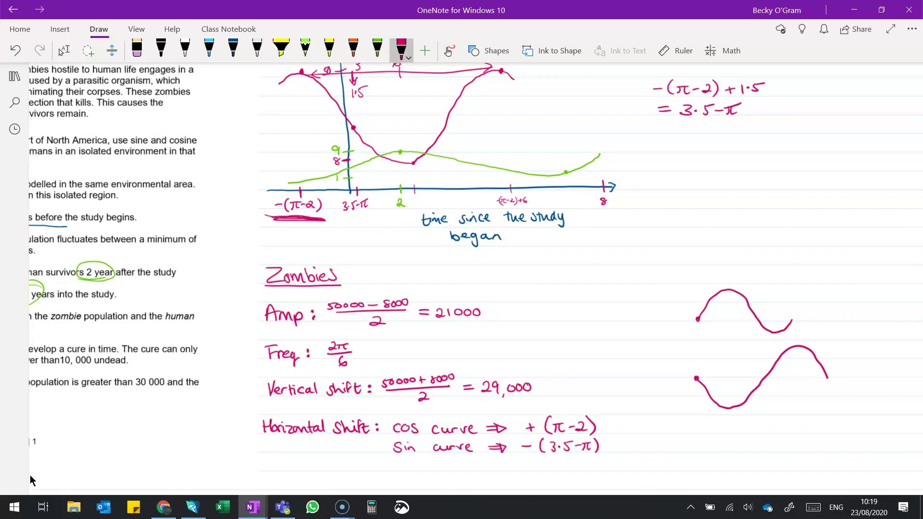
Write "on −sin curve" in pink after the −(3.5−π) shift, referring to the two sketched sine curves
left_click_drag(648, 446, 664, 443)
left_click_drag(684, 446, 774, 448)
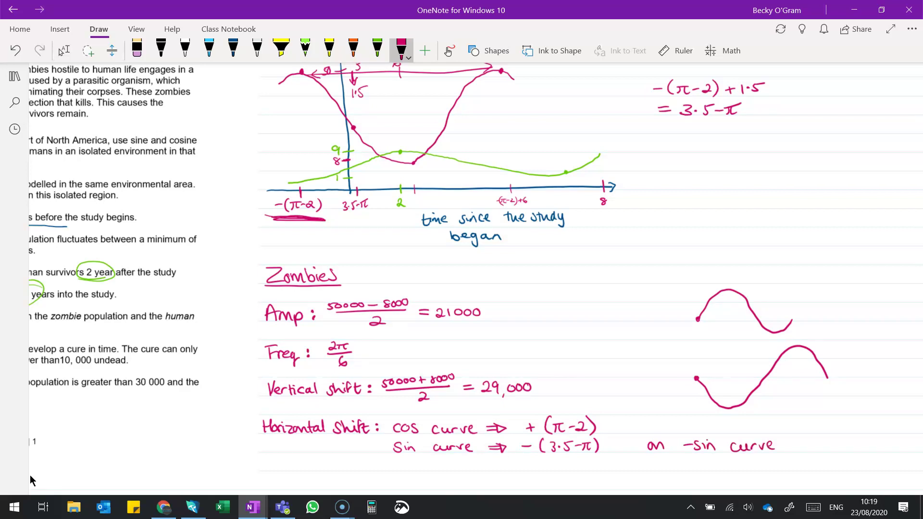
mouse_move(728, 290)
left_mouse_down()
mouse_move(697, 327)
mouse_move(700, 382)
left_mouse_up()
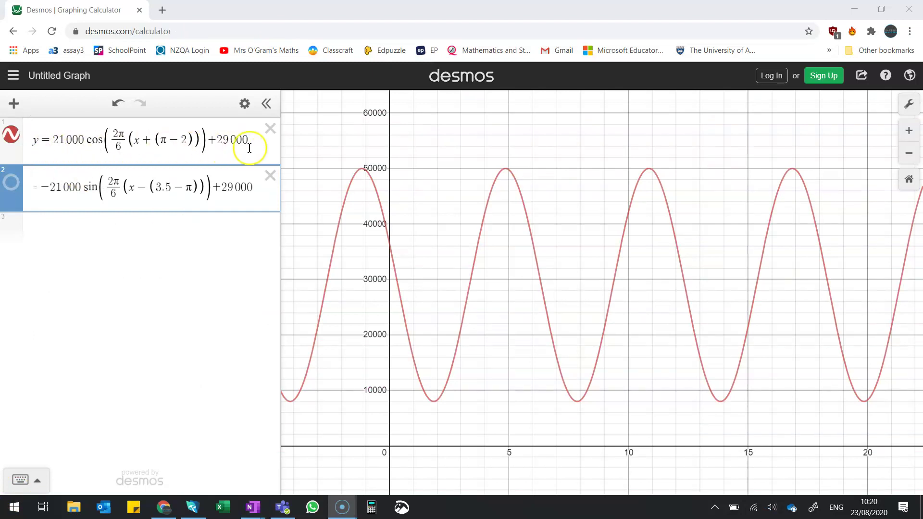
Show the graph of the negative sine zombie function over the cosine graph
left_click(12, 184)
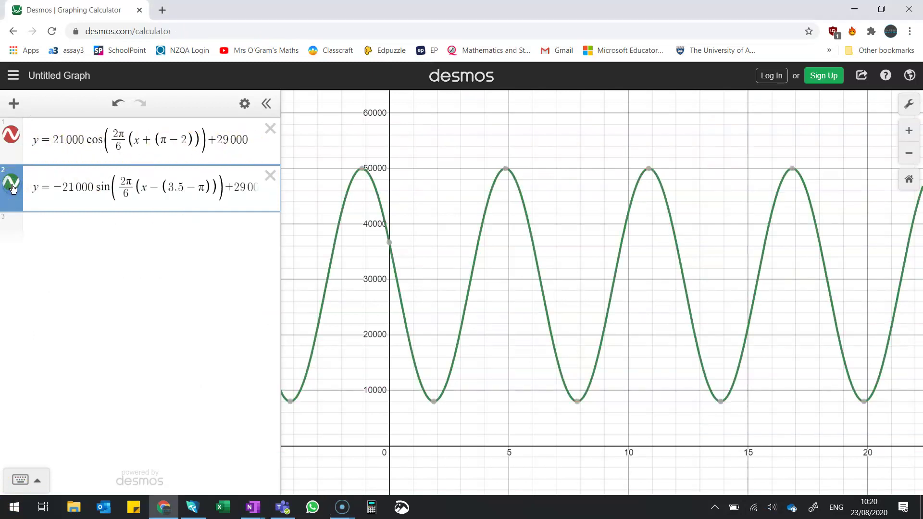
Compare the zombie sine graph with the cosine graph by removing and restoring the minus sign before 21000
left_click(62, 186)
key("BackSpace")
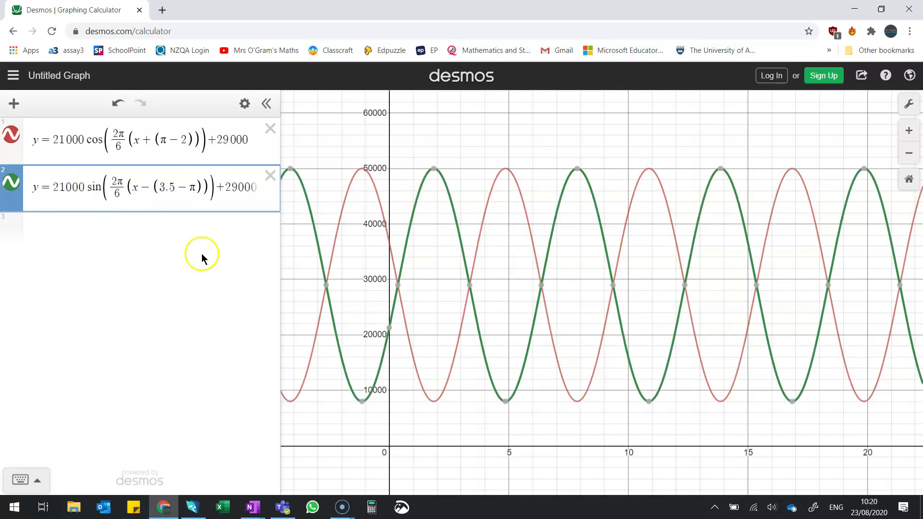
mouse_move(399, 285)
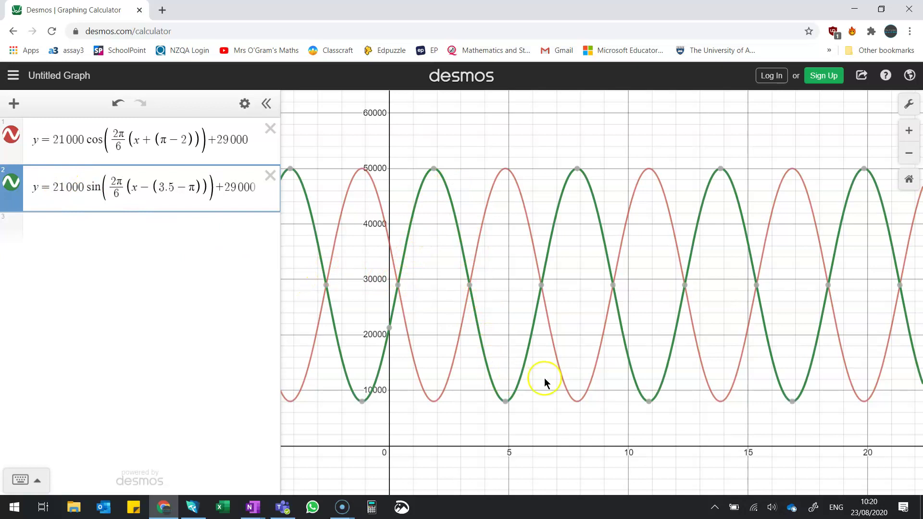
left_click(197, 195)
type("-")
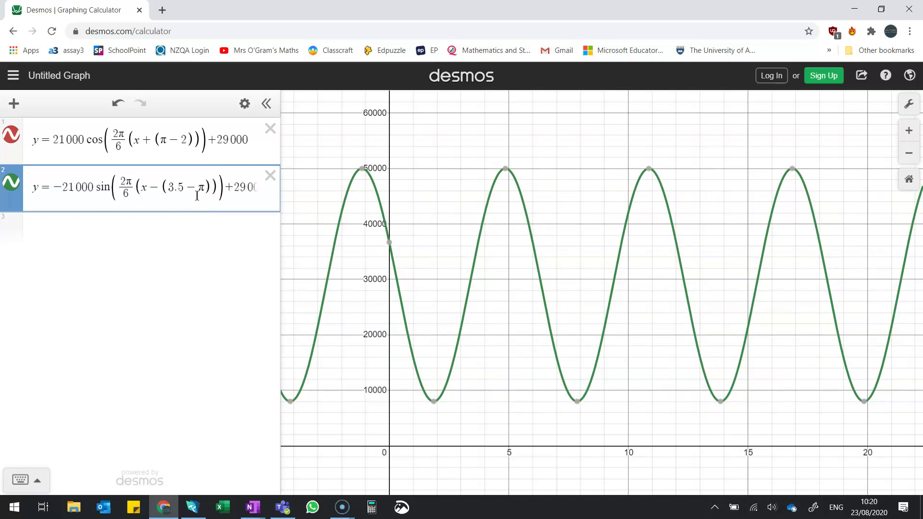
left_click(203, 194)
key("BackSpace")
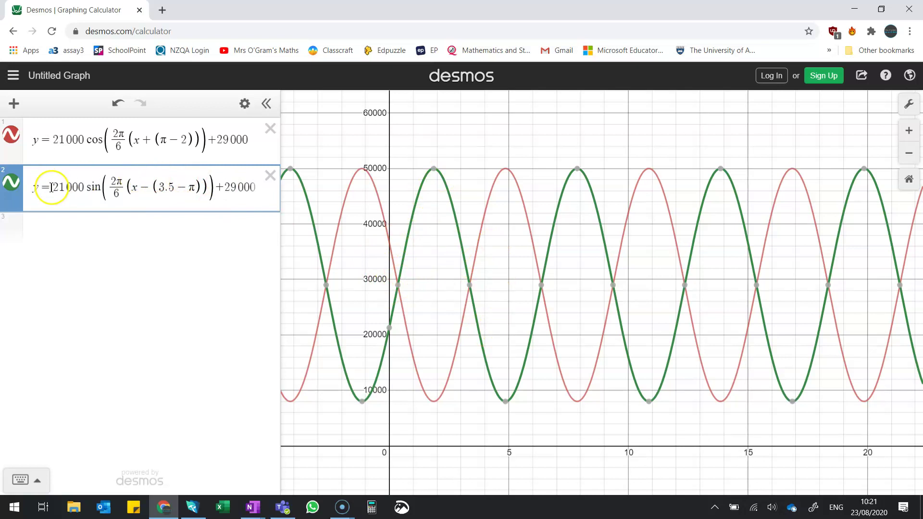
type("-")
left_click(106, 219)
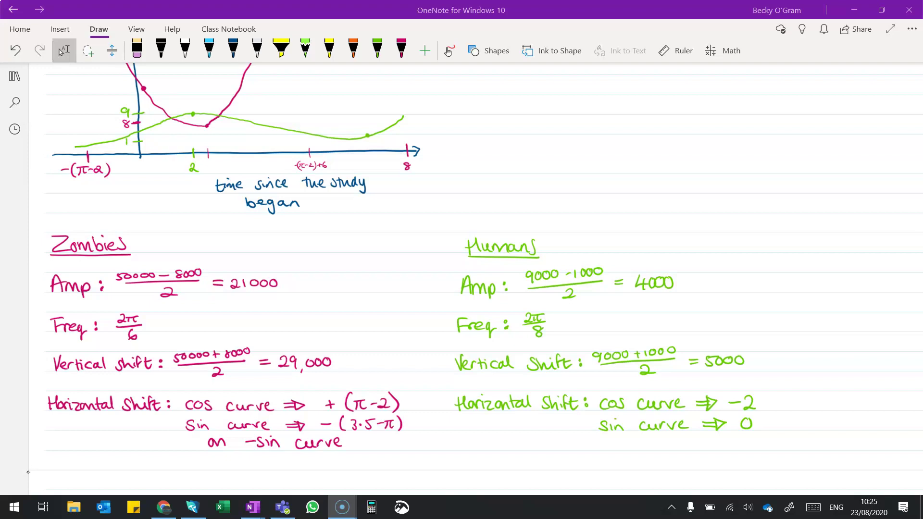
Draw a green arrow above the human curve's peak at 2 and mark where the curve crosses the population axis
left_click(377, 49)
left_click_drag(193, 90, 193, 107)
left_click_drag(188, 98, 197, 99)
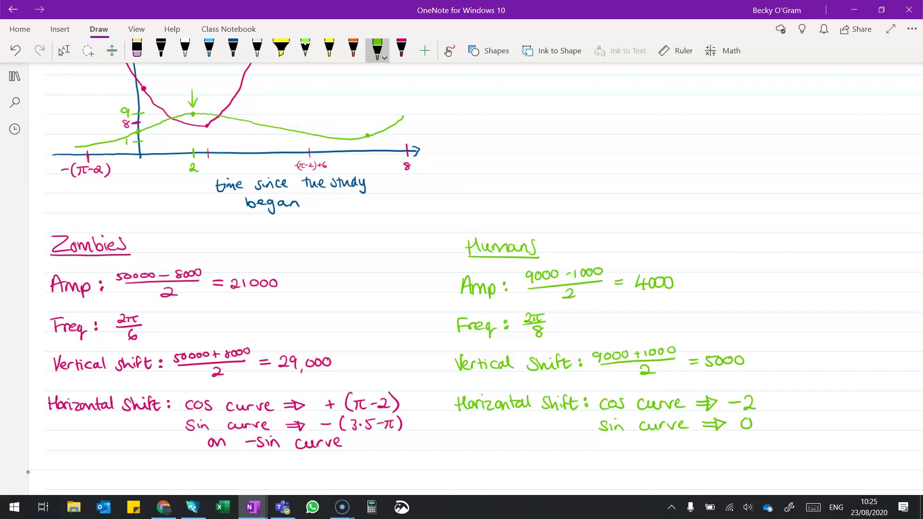
left_click_drag(140, 133, 163, 130)
key("ctrl+z")
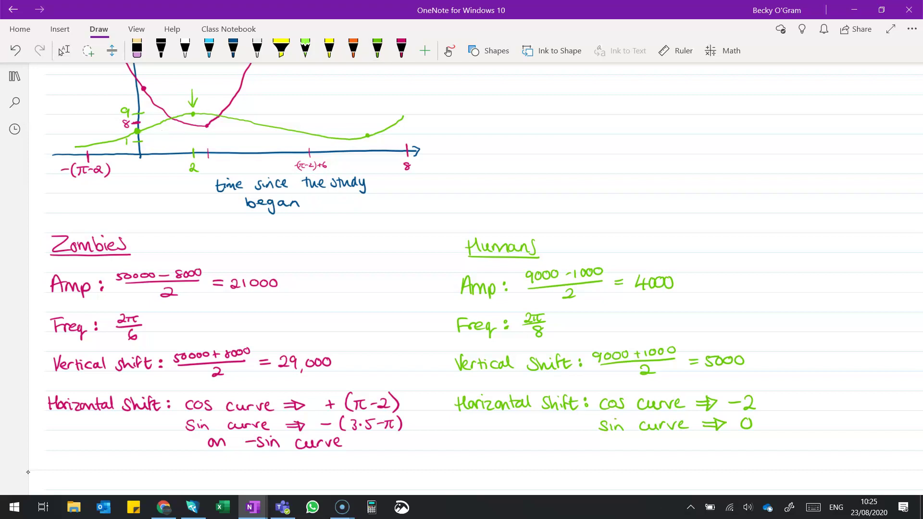
left_click(377, 48)
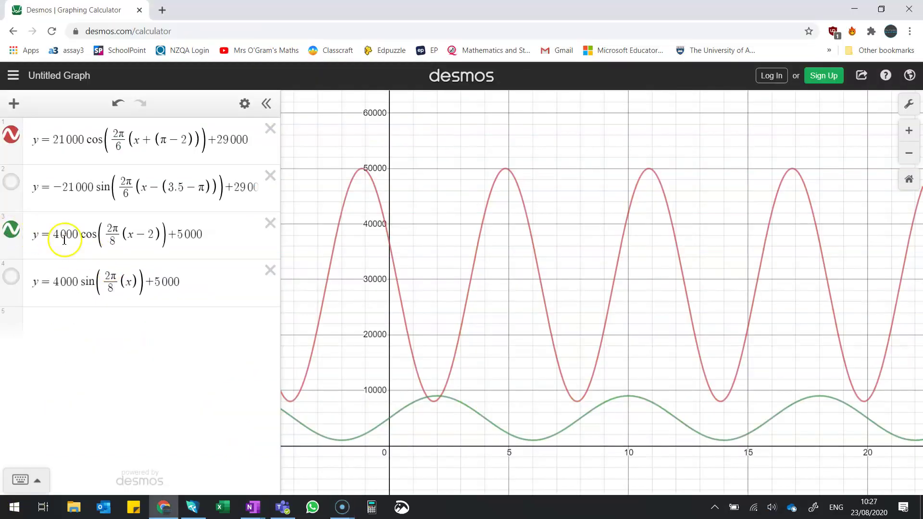
Toggle the graphs of the human sine and cosine functions to compare them
left_click(11, 279)
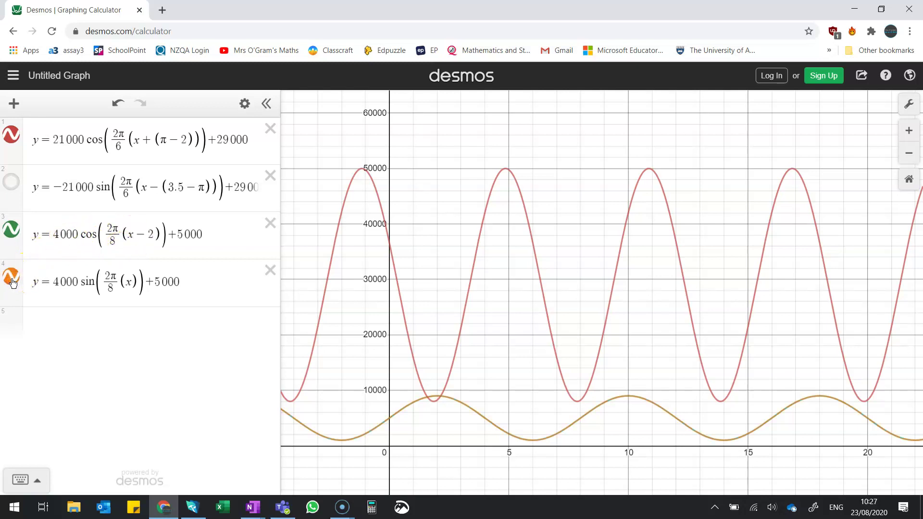
left_click(12, 281)
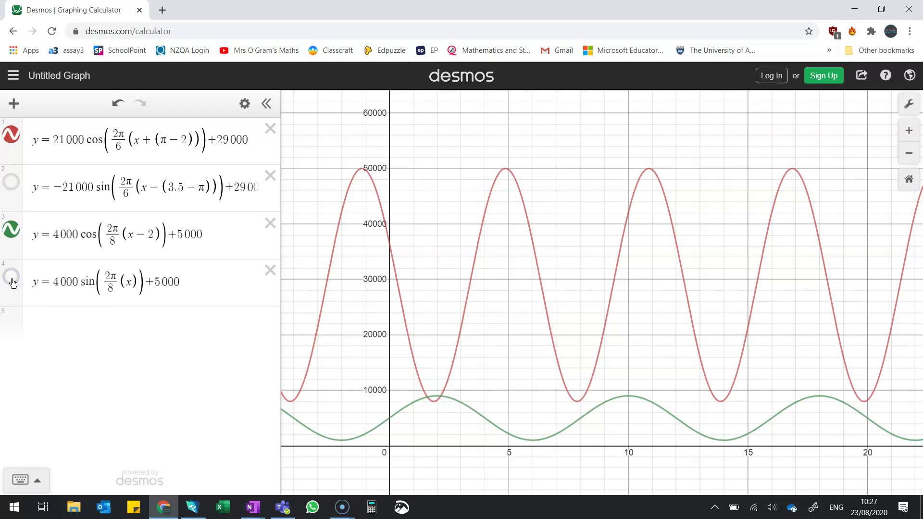
left_click(8, 231)
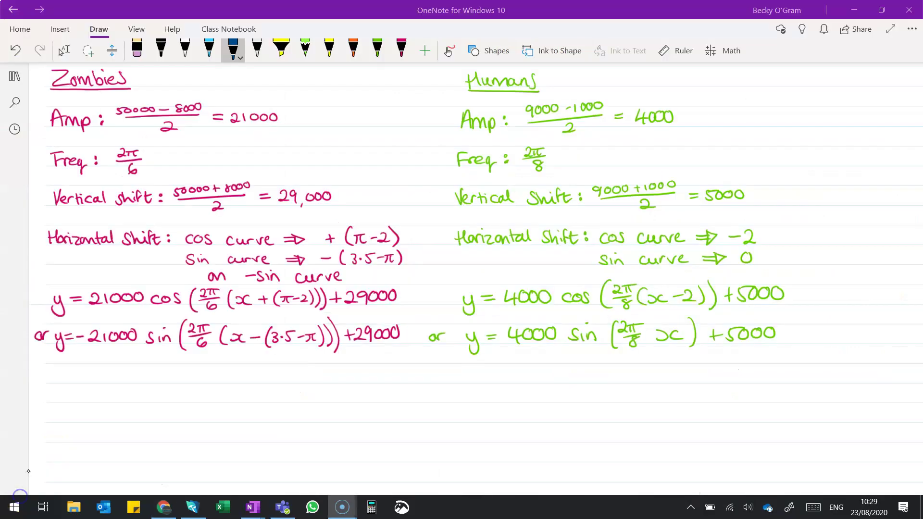
Review the problem statement and the Task questions, including when the zombie population first reaches 10,000
scroll(29, 471, "left", 5)
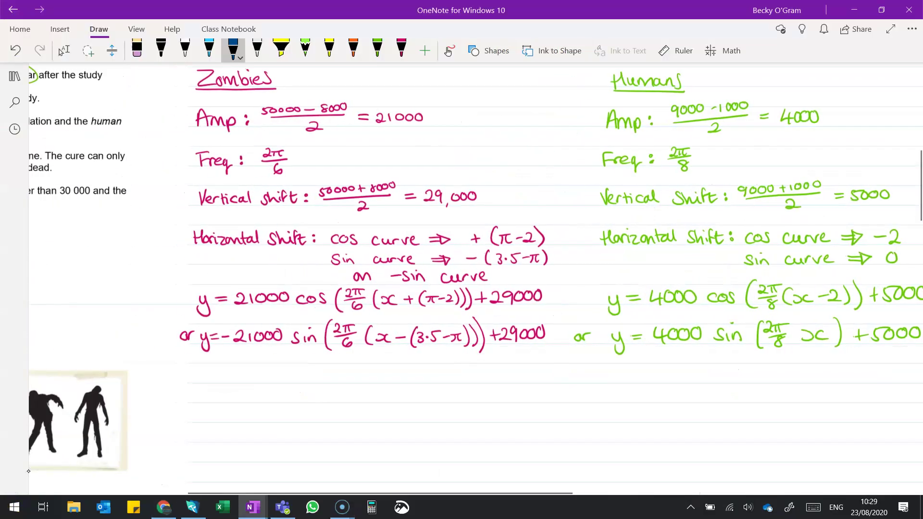
scroll(29, 471, "left", 5)
scroll(28, 470, "up", 2)
scroll(28, 471, "down", 3)
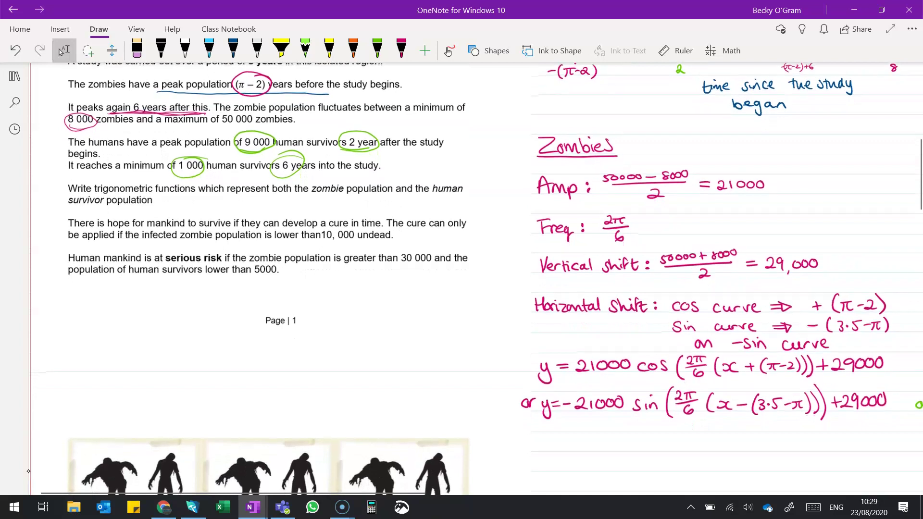
scroll(28, 471, "down", 5)
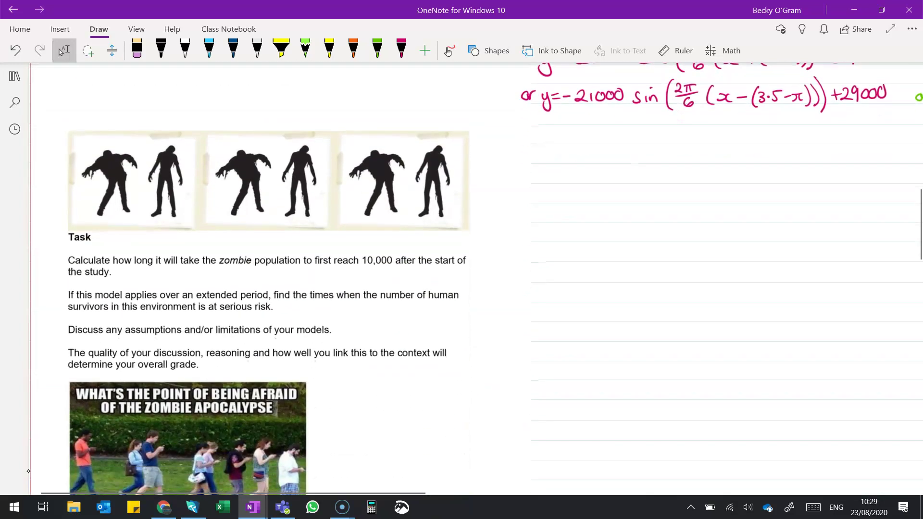
left_click(233, 50)
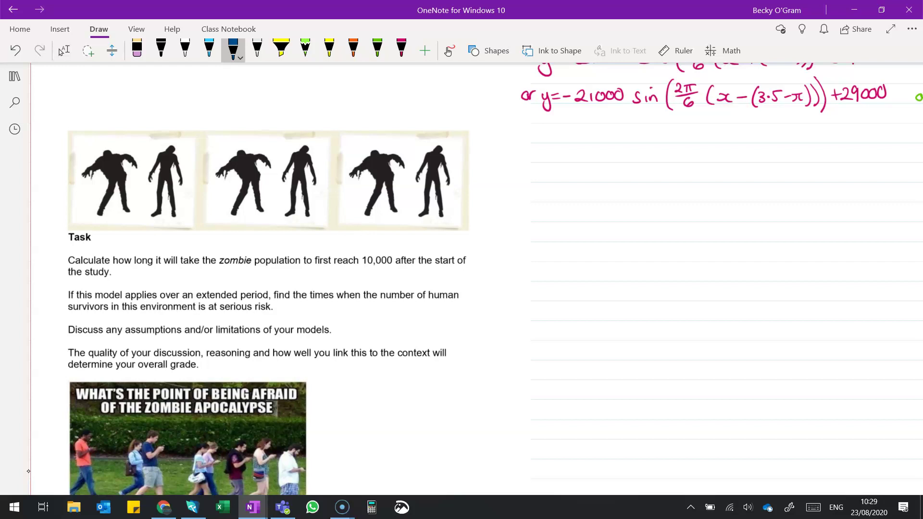
scroll(29, 471, "up", 3)
scroll(29, 471, "right", 10)
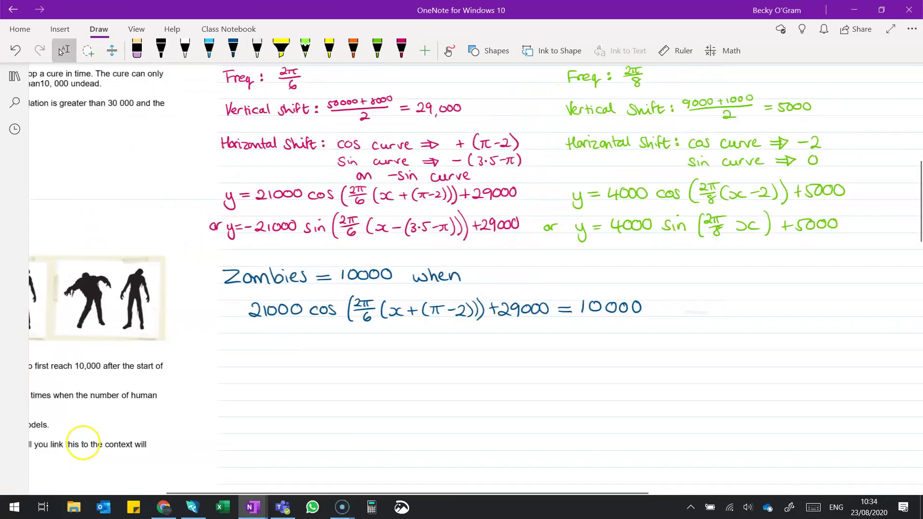
Switch to Desmos and read the coordinates where the zombie curve first meets y = 10000 after the study starts
scroll(83, 442, "right", 5)
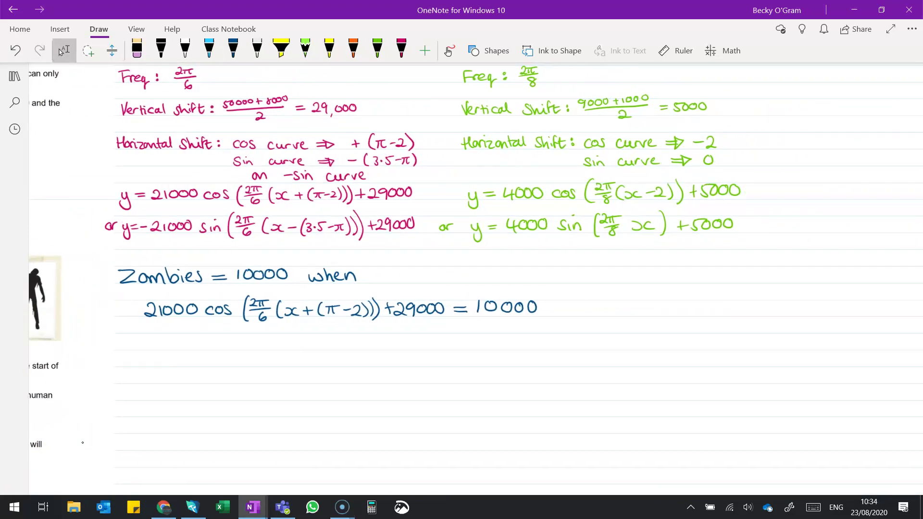
key("Escape")
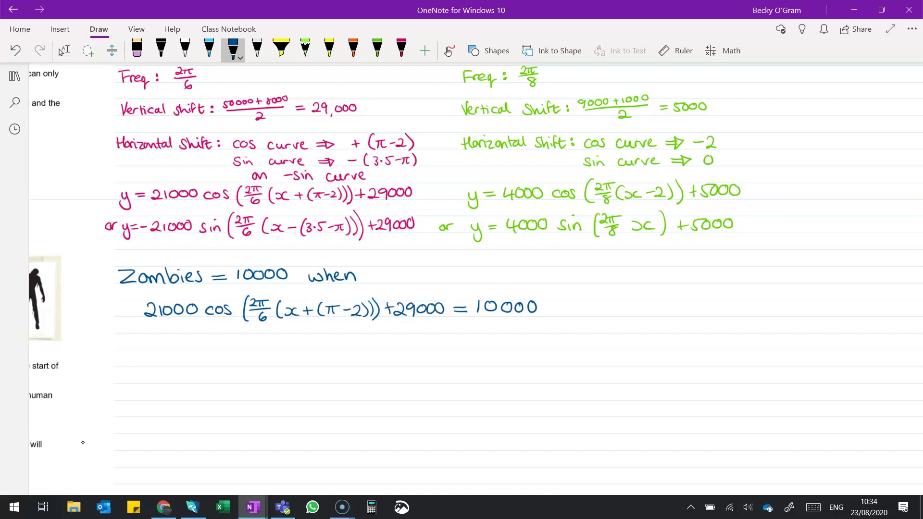
left_click(61, 52)
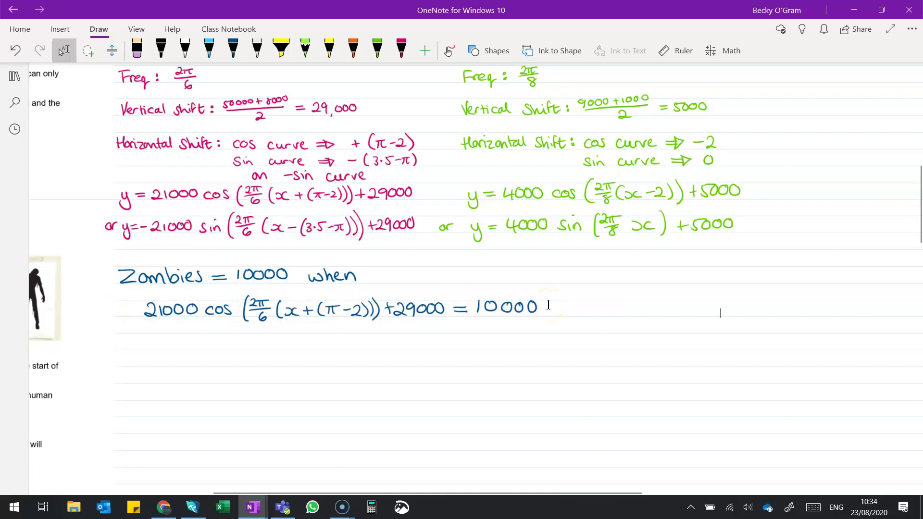
left_click(164, 502)
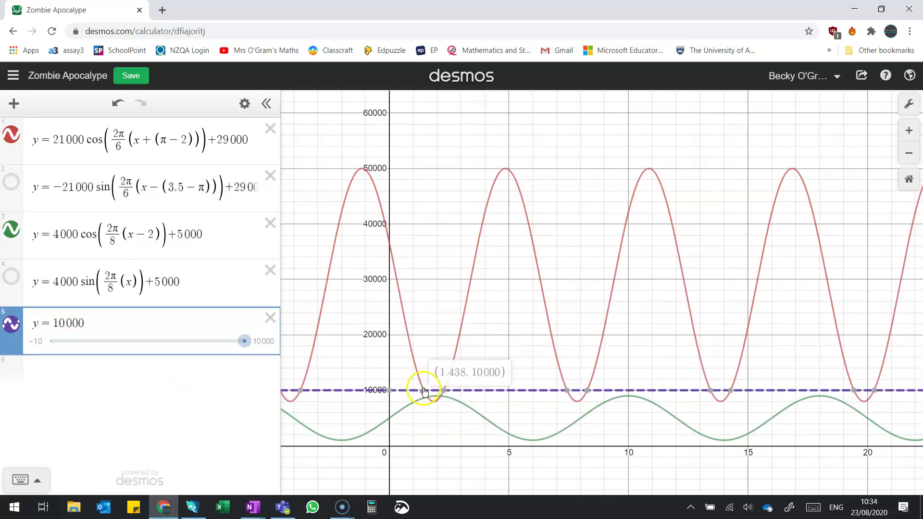
mouse_move(430, 394)
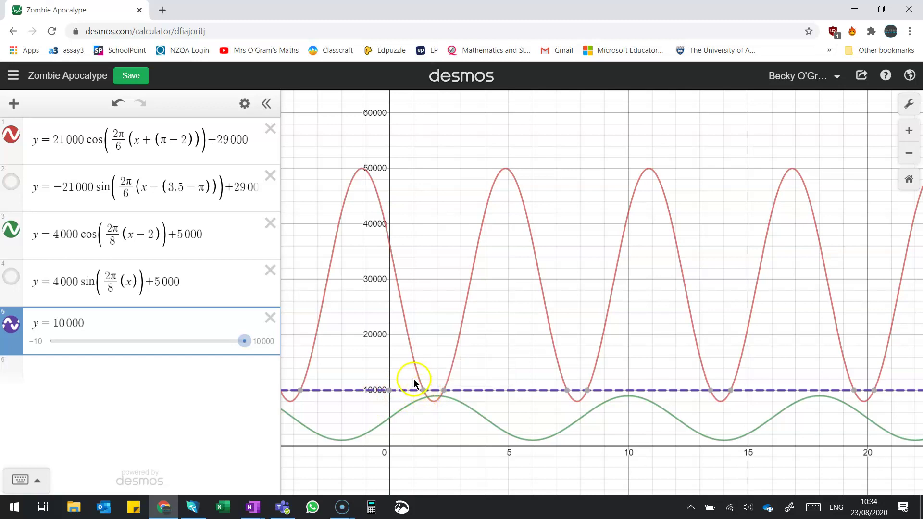
left_click(424, 391)
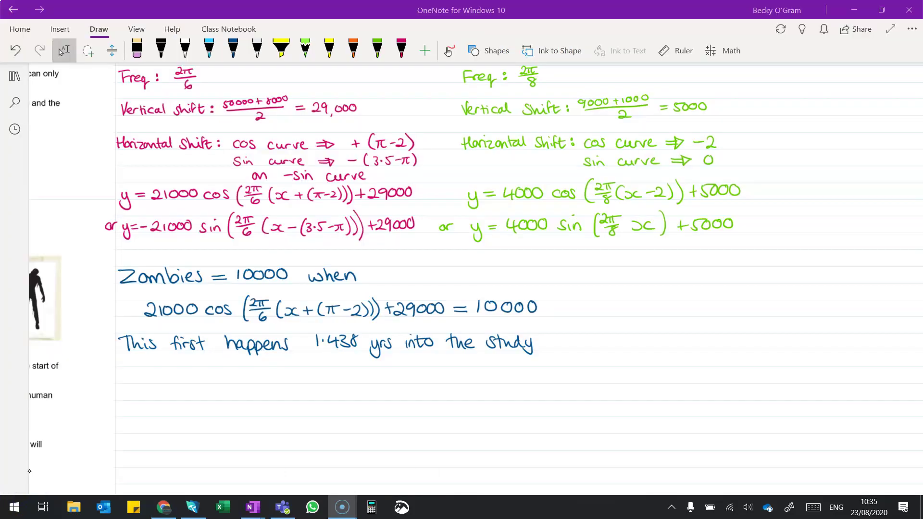
Underline in blue the problem statement's condition that zombies are greater than 30 000 and human survivors lower than 5000
scroll(29, 470, "left", 6)
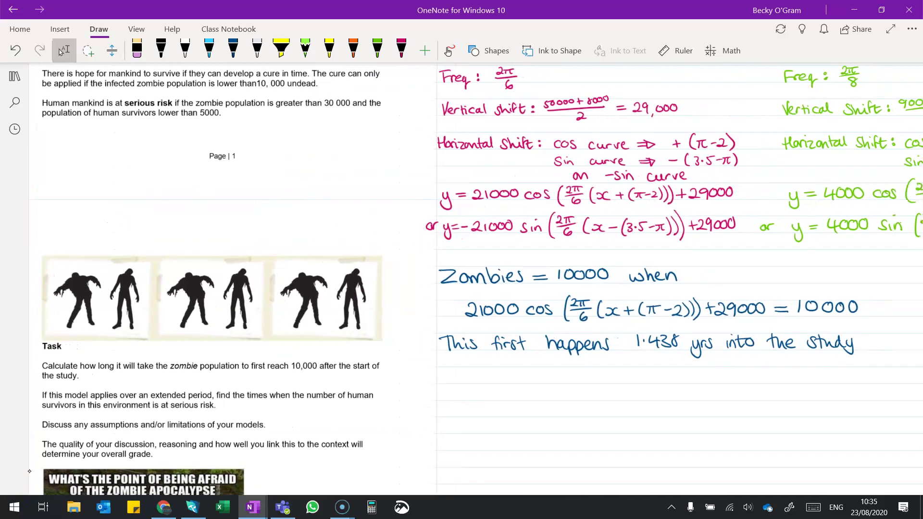
left_click(233, 50)
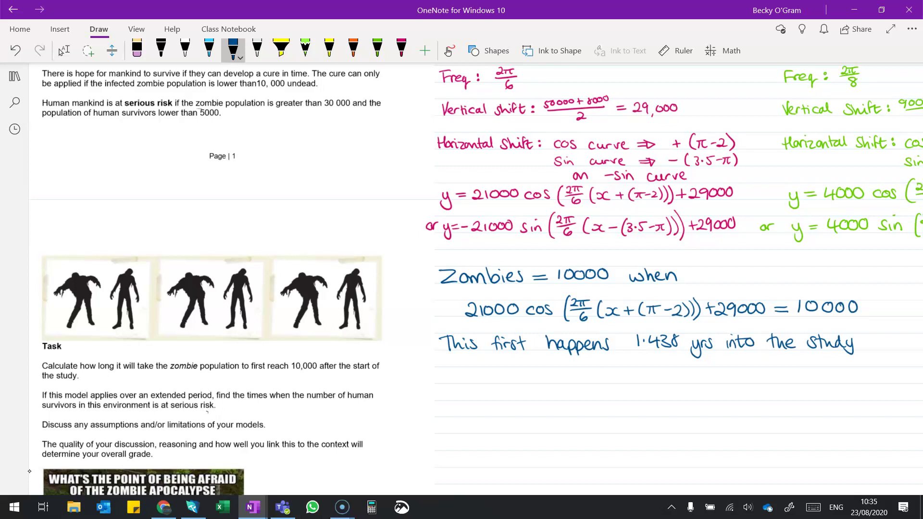
left_click_drag(196, 109, 381, 110)
left_click_drag(108, 117, 186, 118)
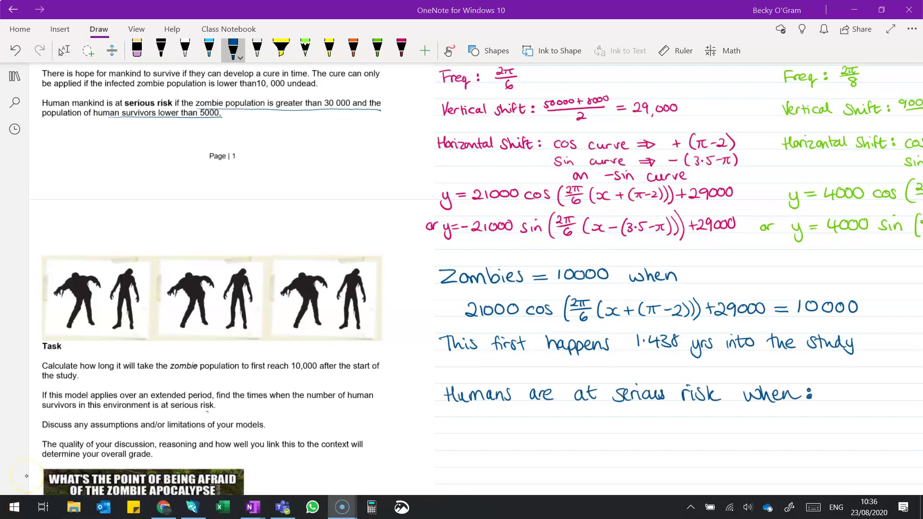
Handwrite in blue below "Humans are at serious risk when:" the inequality 21000 cos(2π/6 (x+(π−2))) + 29000 > 30,000
scroll(26, 476, "right", 2)
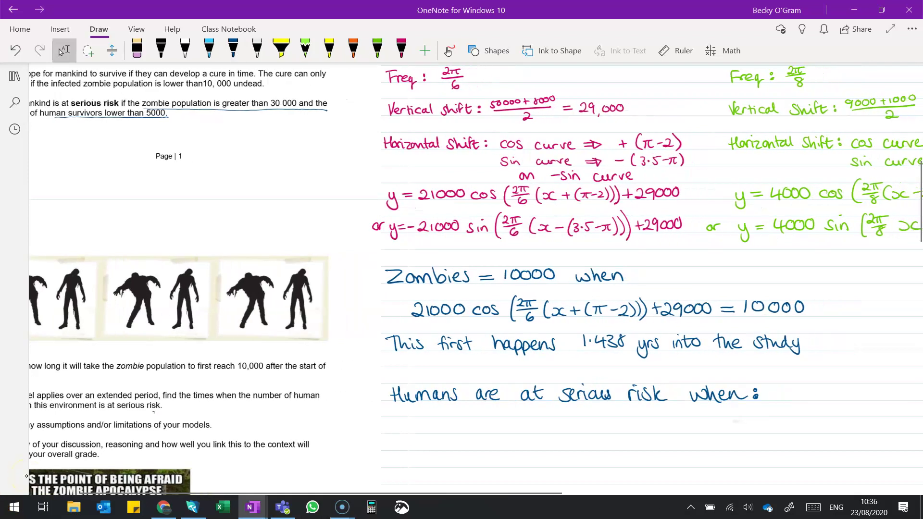
scroll(27, 475, "right", 5)
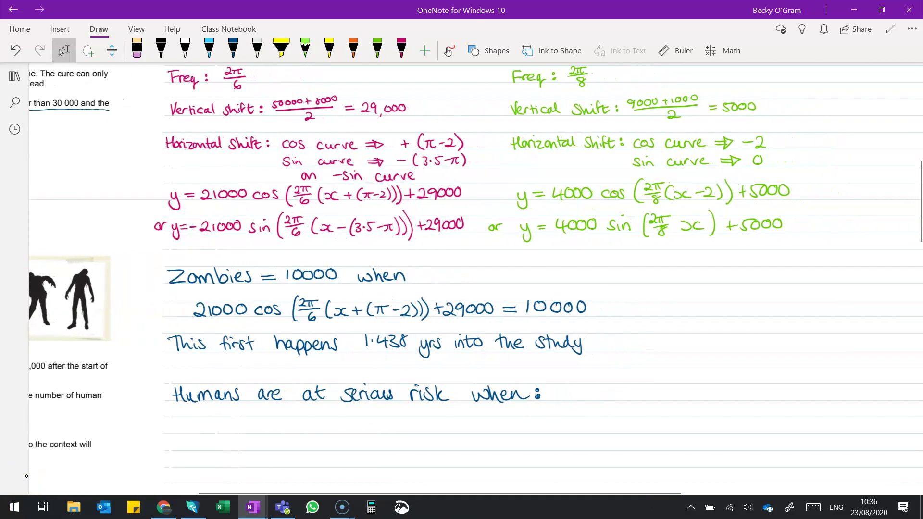
scroll(27, 476, "down", 3)
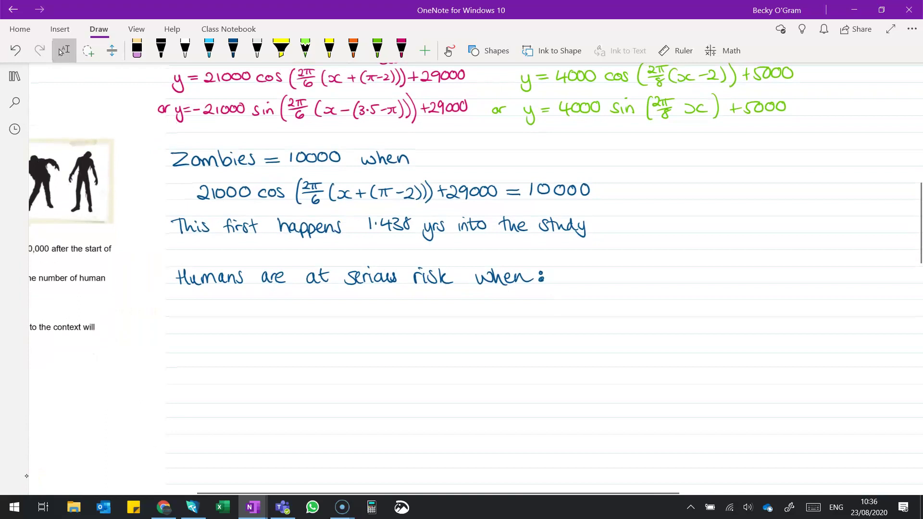
left_click(233, 48)
left_click_drag(200, 306, 213, 314)
left_click_drag(212, 304, 212, 308)
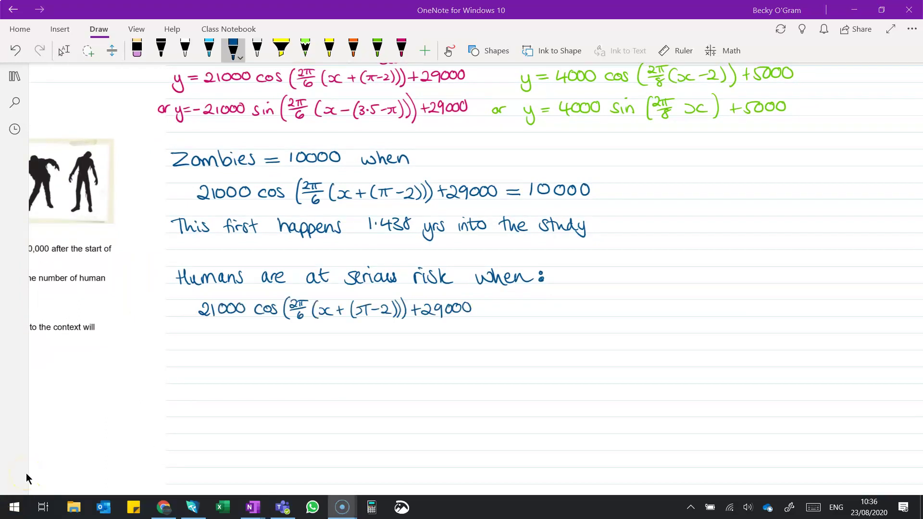
mouse_move(481, 303)
left_mouse_down()
mouse_move(491, 310)
mouse_move(482, 315)
mouse_move(510, 309)
mouse_move(500, 316)
left_mouse_up()
mouse_move(521, 306)
left_mouse_down()
mouse_move(515, 313)
mouse_move(523, 306)
mouse_move(527, 315)
left_mouse_up()
left_click_drag(539, 306, 555, 306)
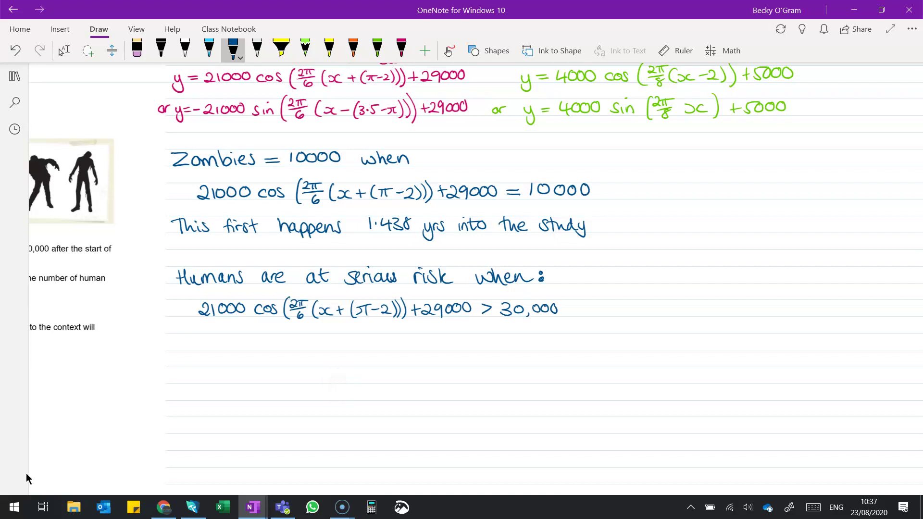
Handwrite the human inequality 4000 cos(2π/6 (x−2)) + 5000 < 5000 in blue beneath the zombie inequality
mouse_move(199, 336)
left_mouse_down()
mouse_move(212, 344)
mouse_move(206, 350)
left_mouse_up()
left_click_drag(216, 337, 226, 337)
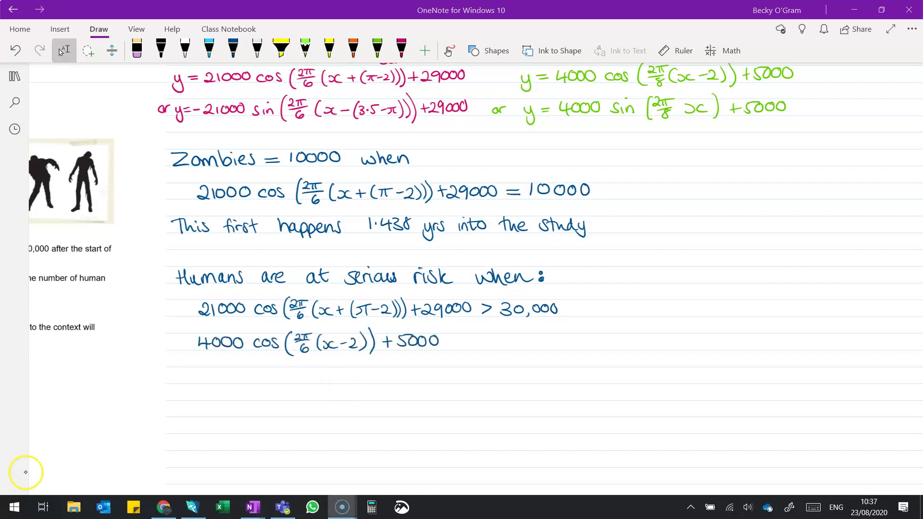
left_click(233, 48)
left_click_drag(473, 337, 474, 348)
left_click_drag(495, 336, 486, 347)
left_click_drag(499, 338, 525, 337)
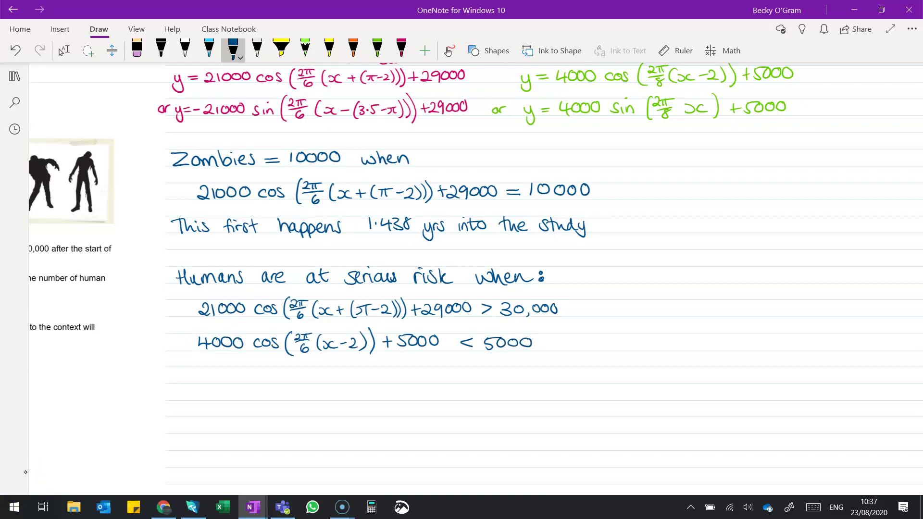
left_click(61, 52)
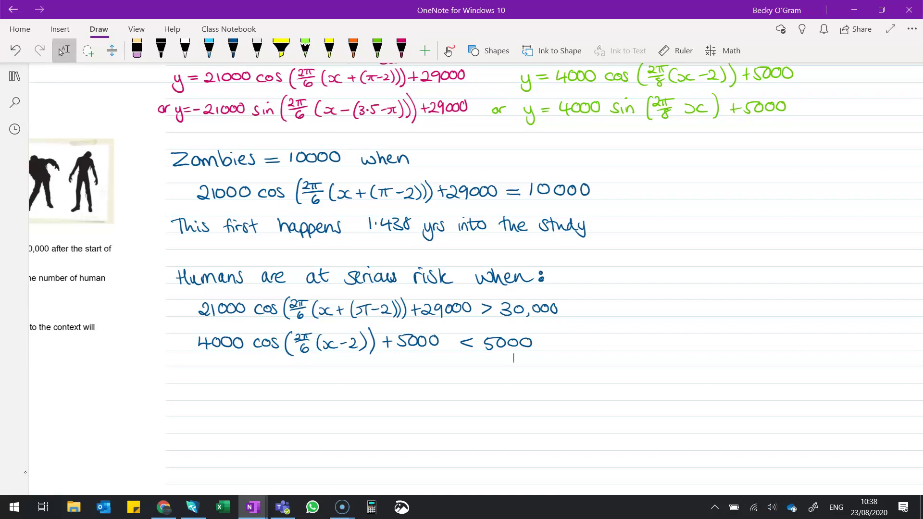
Switch to Desmos and read where the human curve first falls below y = 5000 and where the zombie curve next drops to y = 30000
key("alt+Tab")
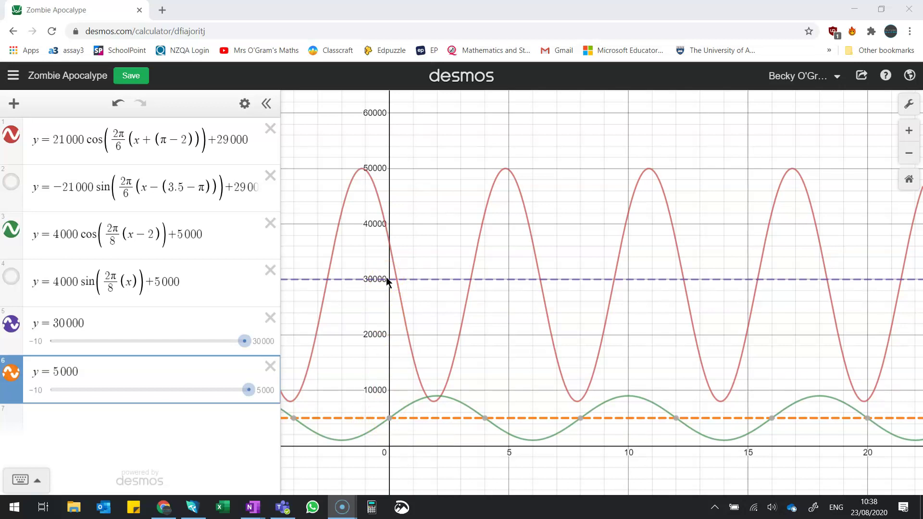
left_click(389, 418)
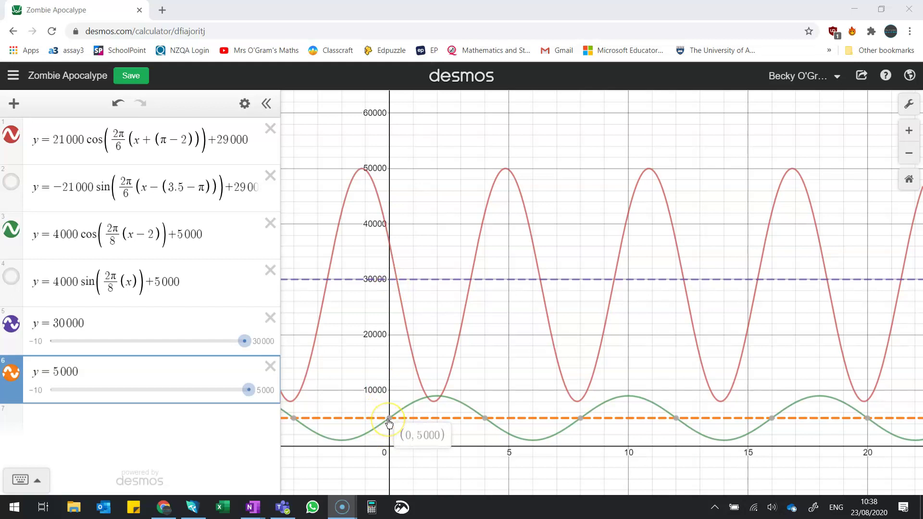
left_click(396, 414)
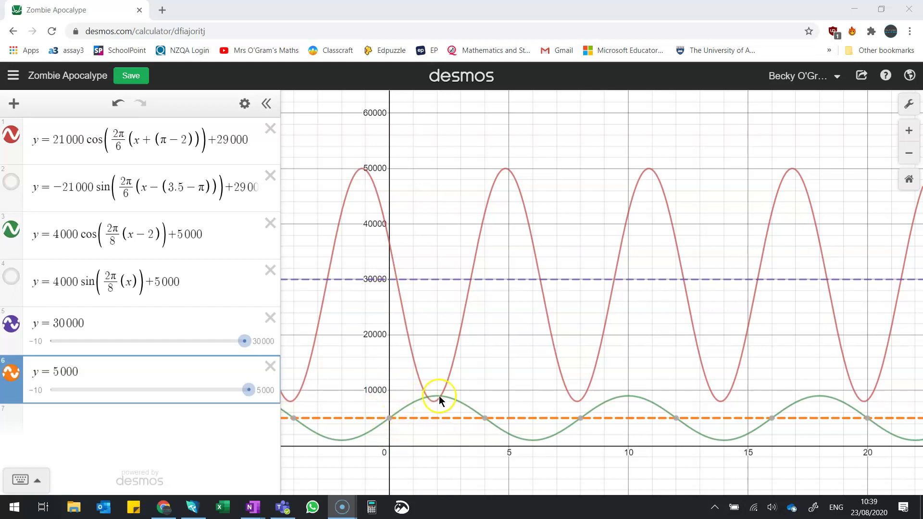
mouse_move(483, 419)
left_click(484, 416)
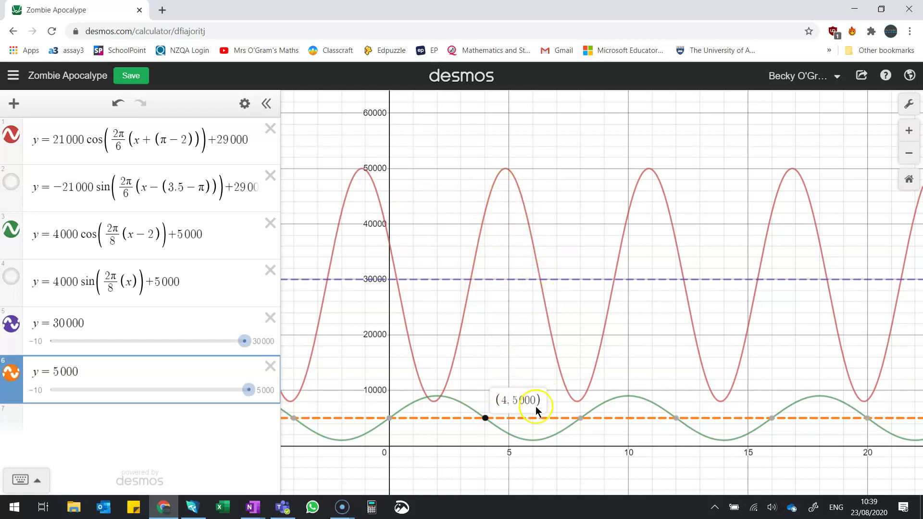
mouse_move(582, 419)
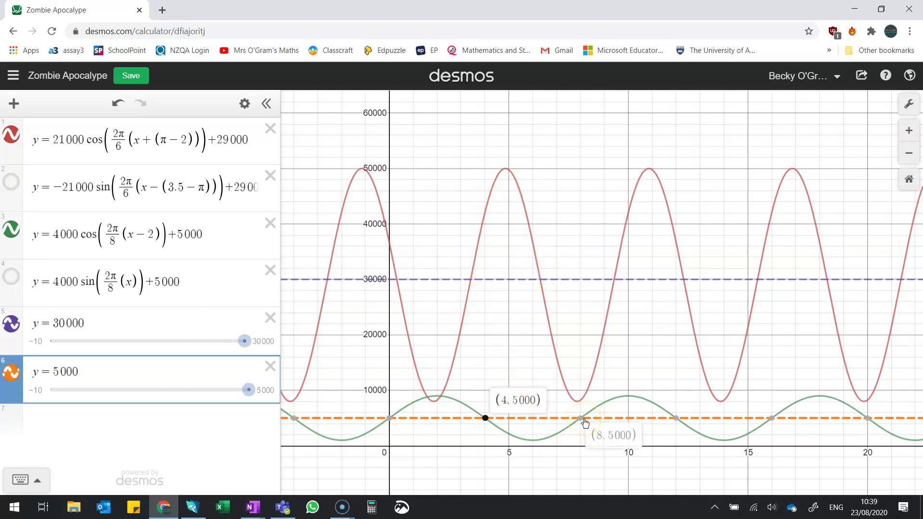
left_click(541, 280)
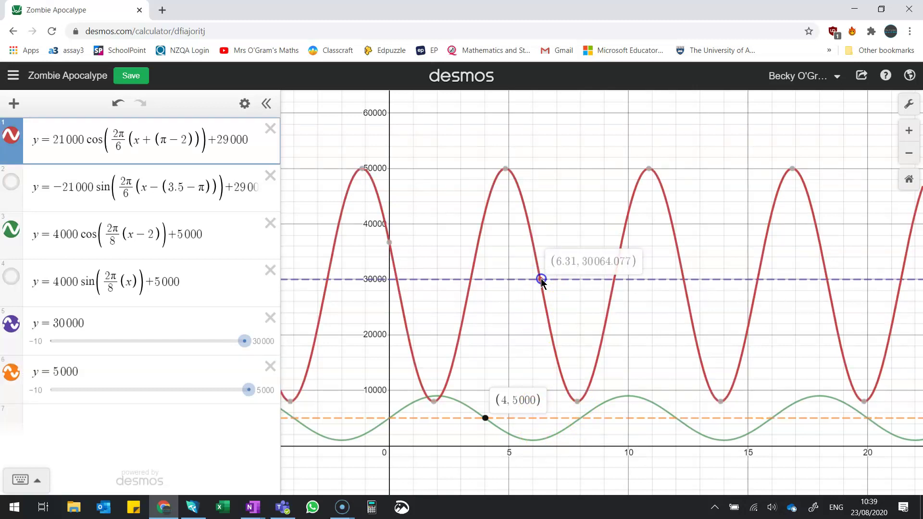
left_click(540, 280)
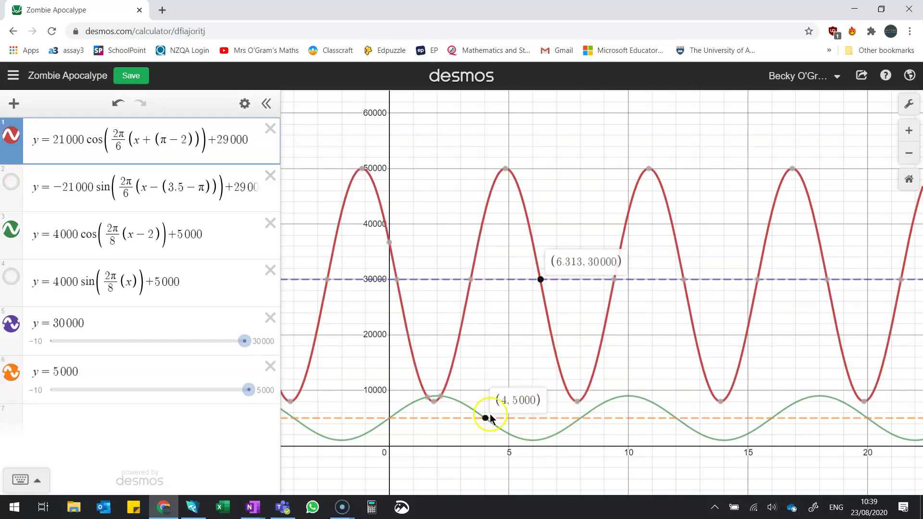
left_click(486, 416)
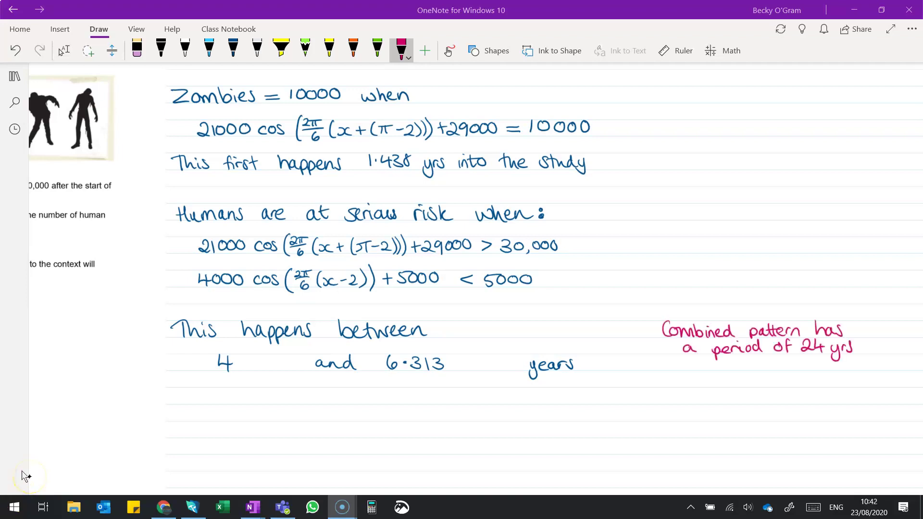
Add "+24n" in pink after both the 4 and the 6.313 in the handwritten time interval
mouse_move(243, 360)
left_mouse_down()
mouse_move(244, 368)
mouse_move(271, 365)
left_mouse_up()
left_click_drag(269, 360, 281, 370)
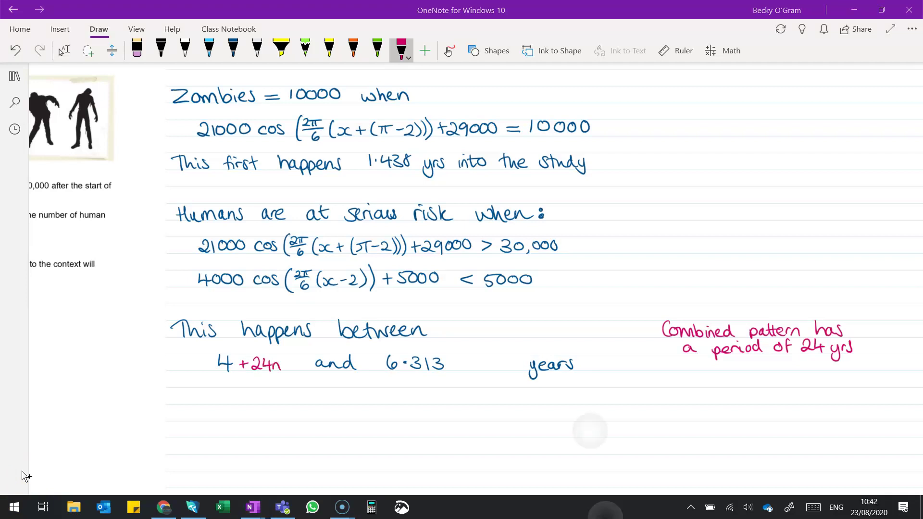
mouse_move(457, 359)
left_mouse_down()
mouse_move(458, 368)
mouse_move(496, 369)
left_mouse_up()
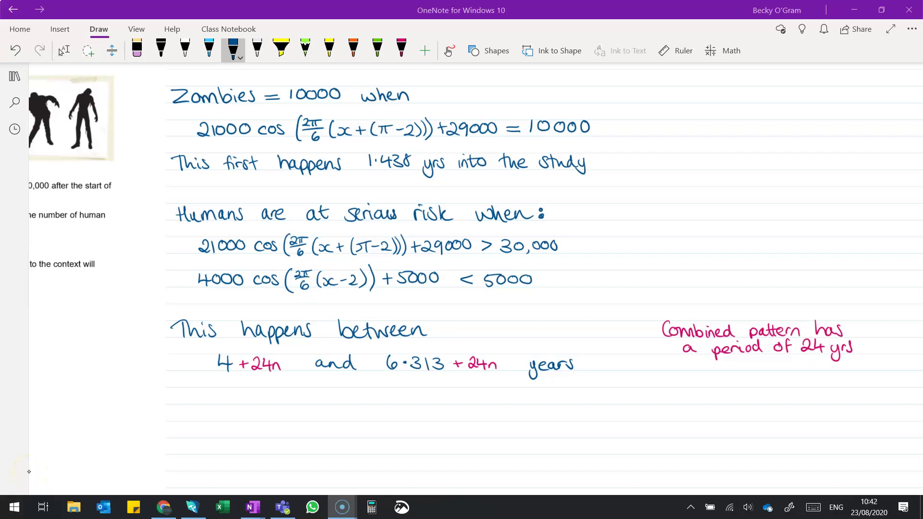
Switch to Desmos, show the curves up to x = 24, and label the first risk interval's bounding points on y = 5000 and y = 30000
left_click(163, 507)
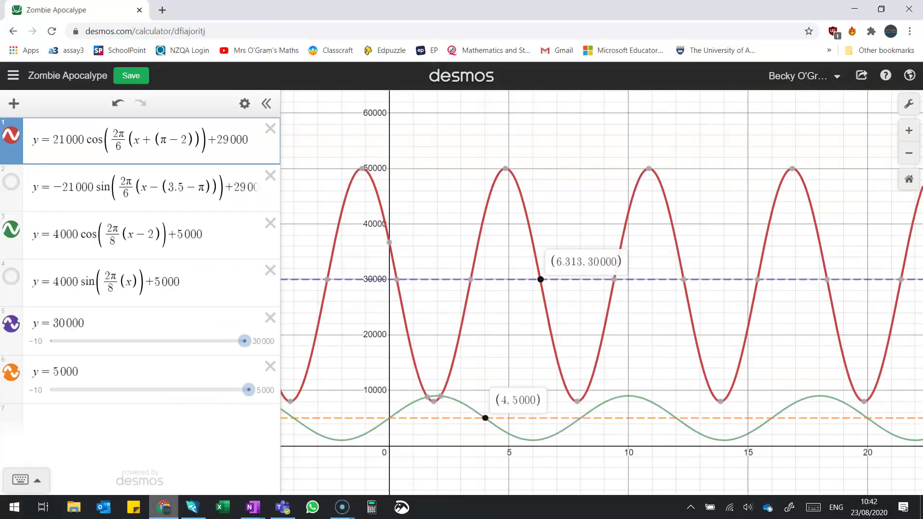
scroll(600, 292, "down", 1)
scroll(601, 292, "up", 1)
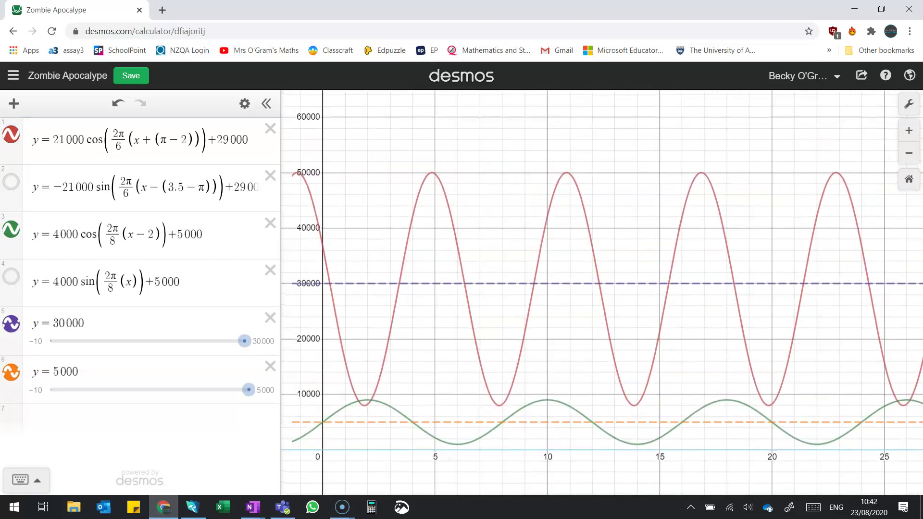
scroll(601, 292, "up", 1)
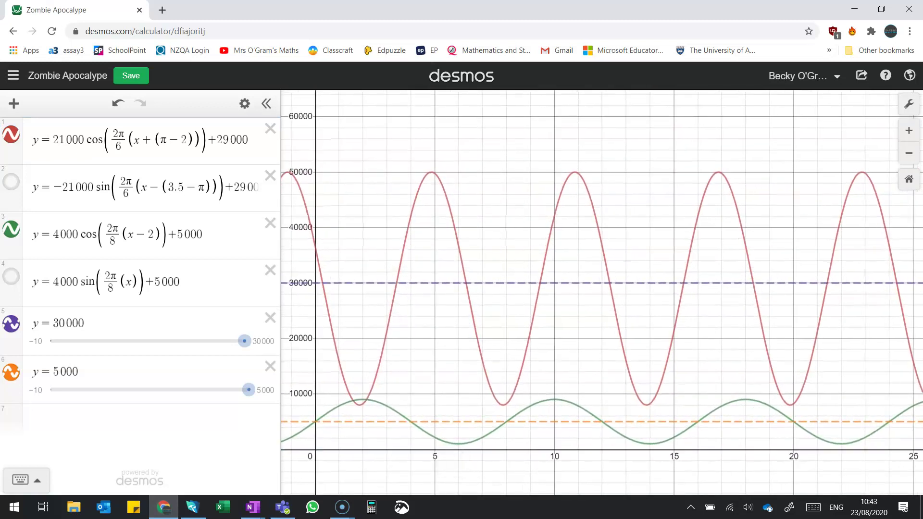
left_click_drag(738, 259, 461, 236)
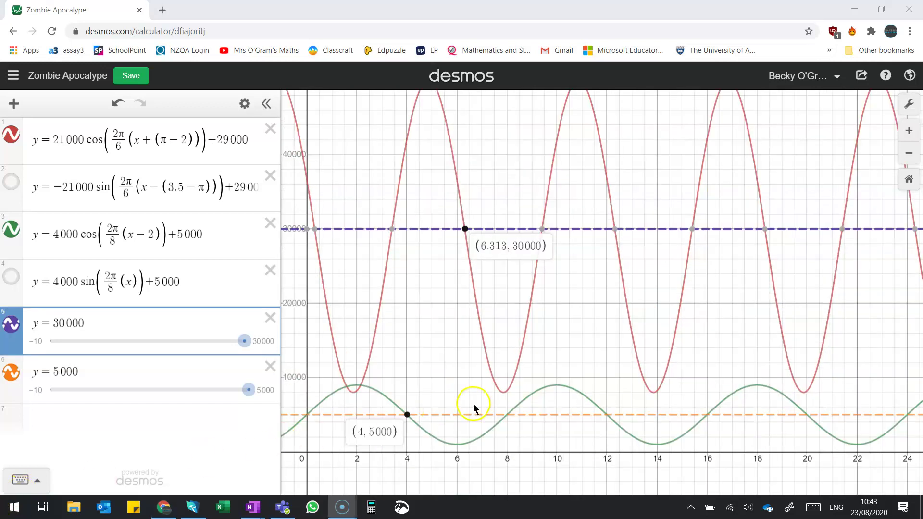
left_click(465, 230)
Read the second risk interval's bounds, where the human curve falls through y = 5000 near x = 12 and the zombie curve drops to y = 30000
mouse_move(542, 229)
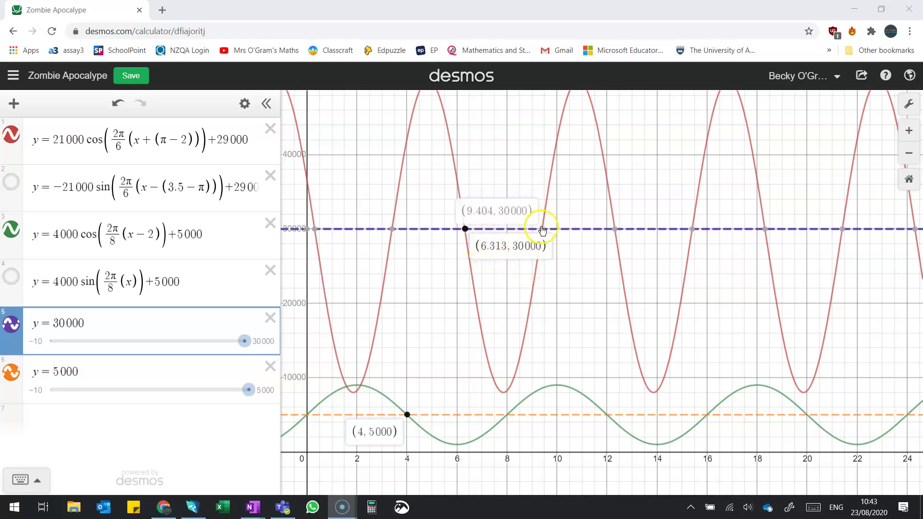
left_click(540, 383)
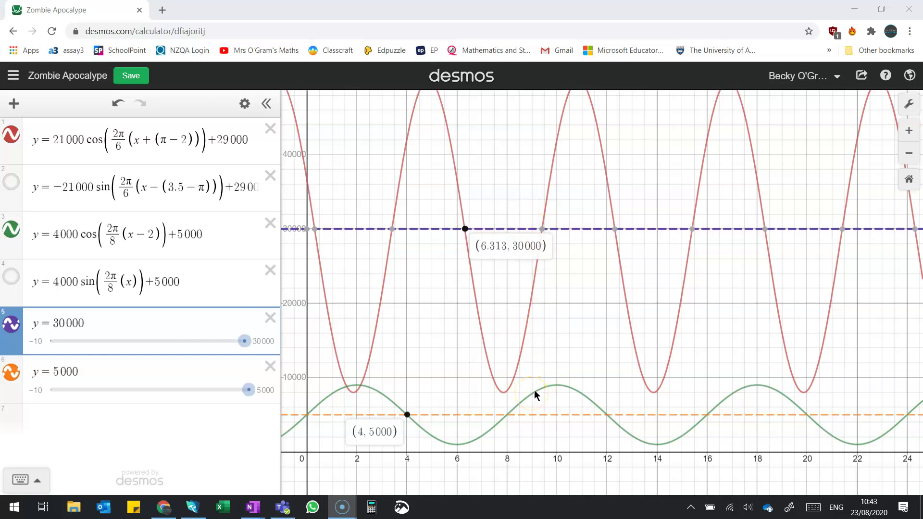
left_click(606, 414)
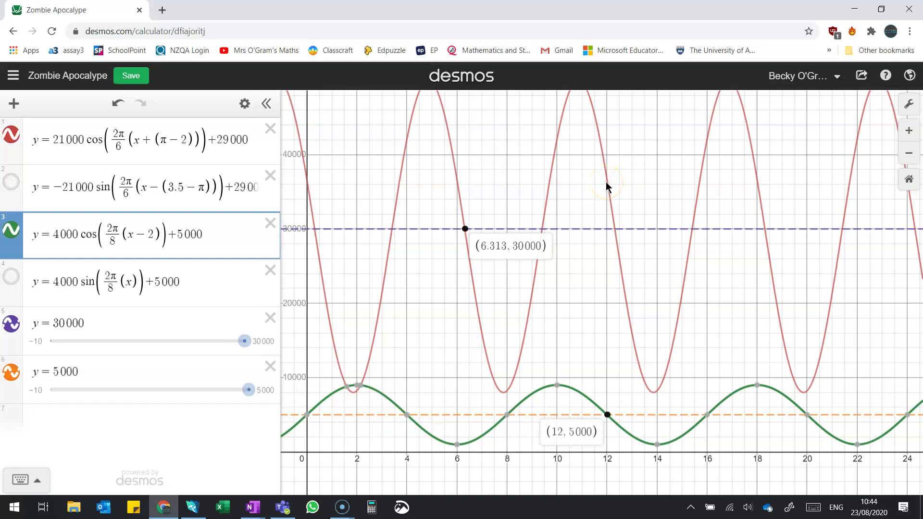
left_click(614, 231)
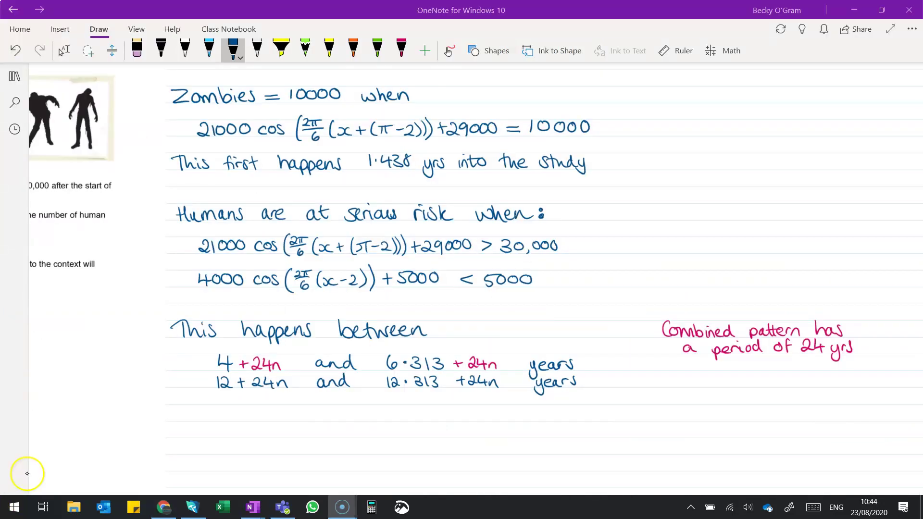
Read in Desmos where the zombie curve rises through y = 30000 and the human curve returns to y = 5000 before x = 17, and return to OneNote
left_click(163, 507)
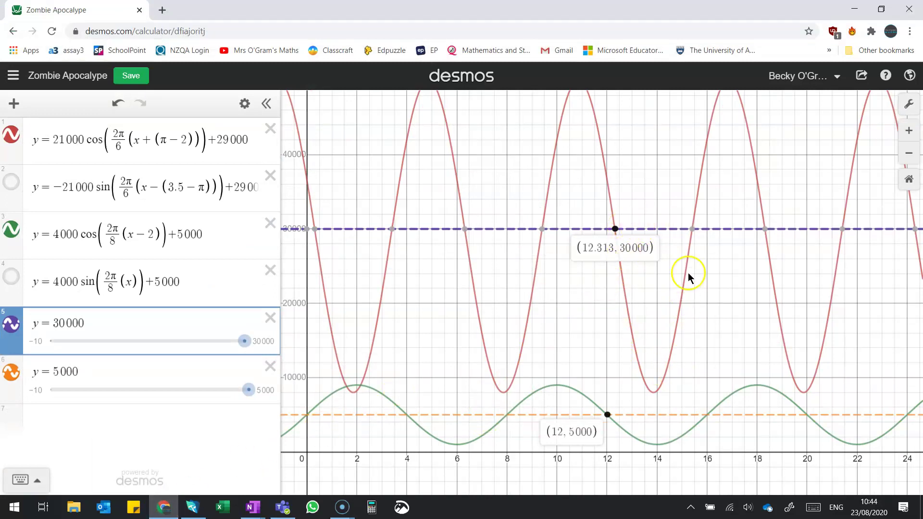
left_click(692, 230)
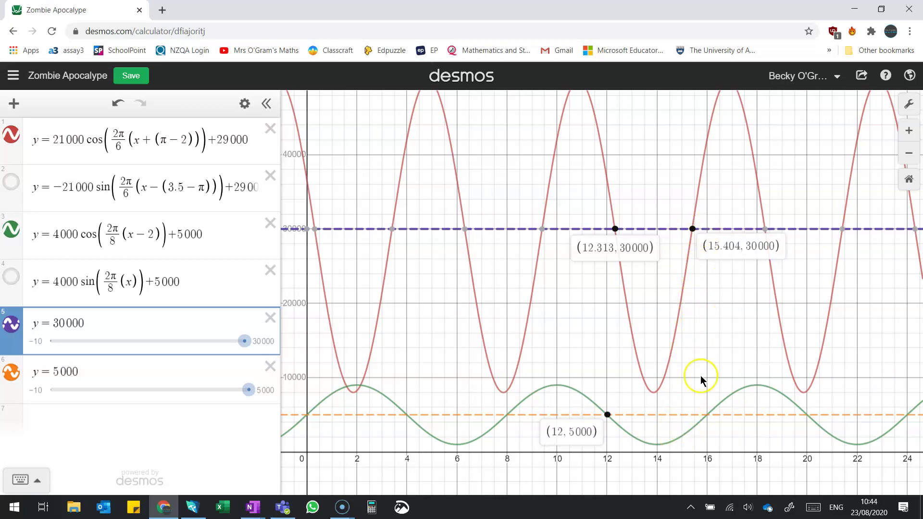
left_click(706, 413)
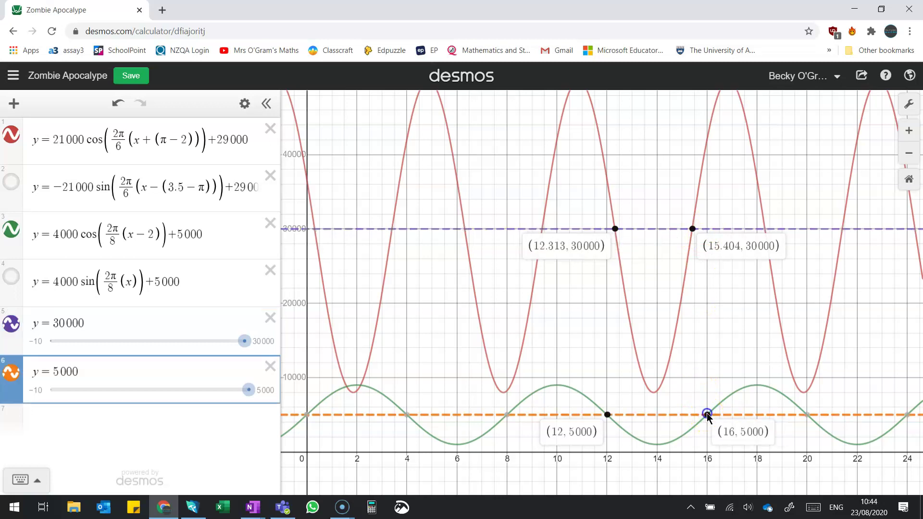
left_click(703, 288)
mouse_move(253, 504)
left_click(175, 468)
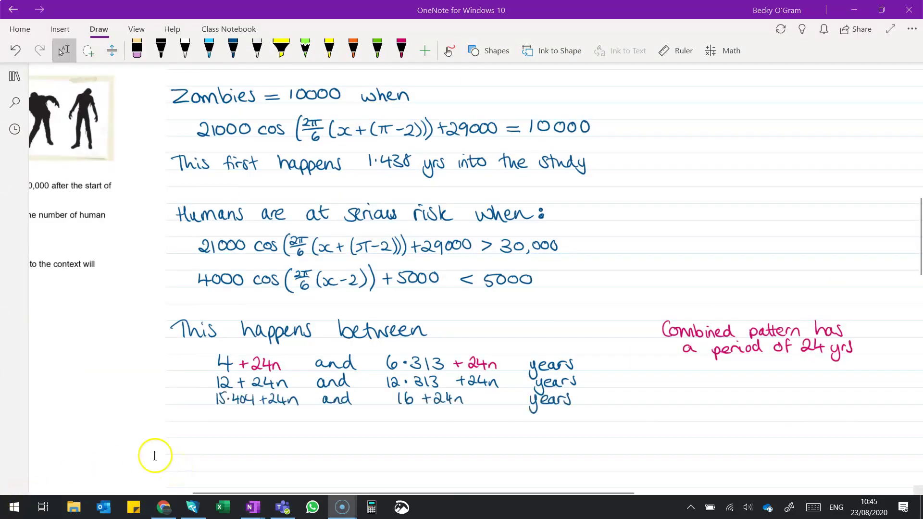
Switch to Desmos and examine the curves from x = 16 to past x = 24 for further serious-risk intervals
left_click(164, 510)
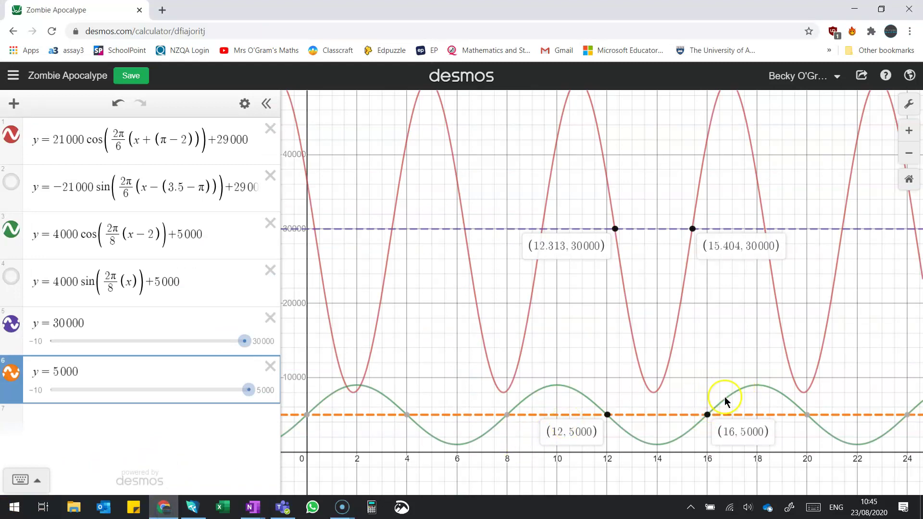
mouse_move(808, 414)
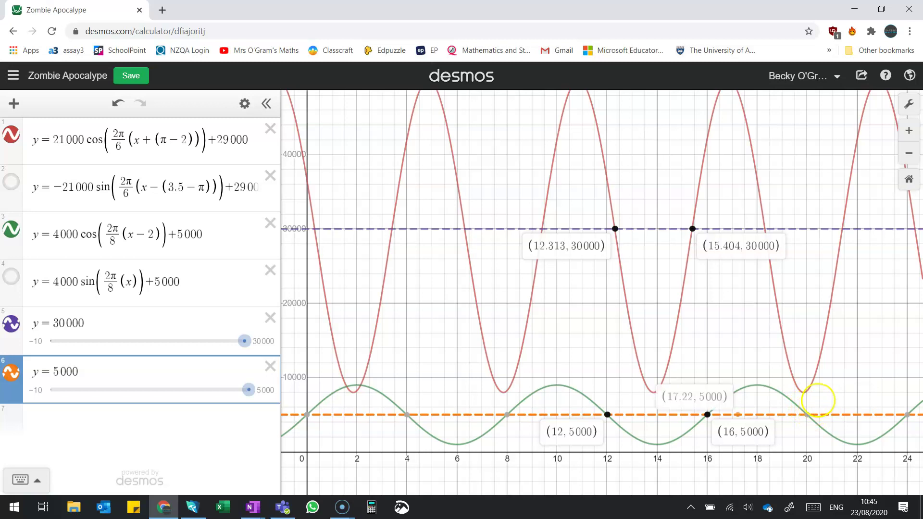
scroll(602, 292, "down", 1)
left_click_drag(608, 451, 537, 470)
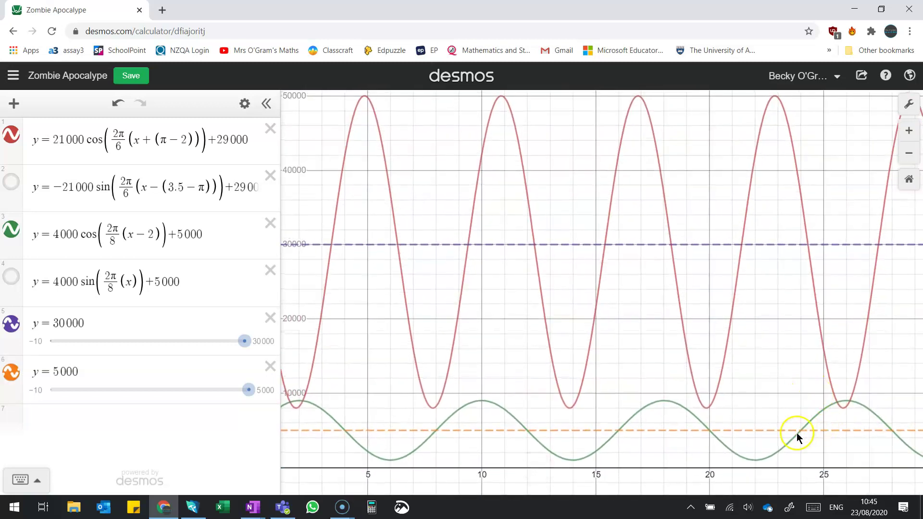
Label the last risk interval's bounds, where the zombie curve rises through y = 30000 after x = 20 and the human curve next returns to y = 5000
left_click_drag(797, 433, 680, 463)
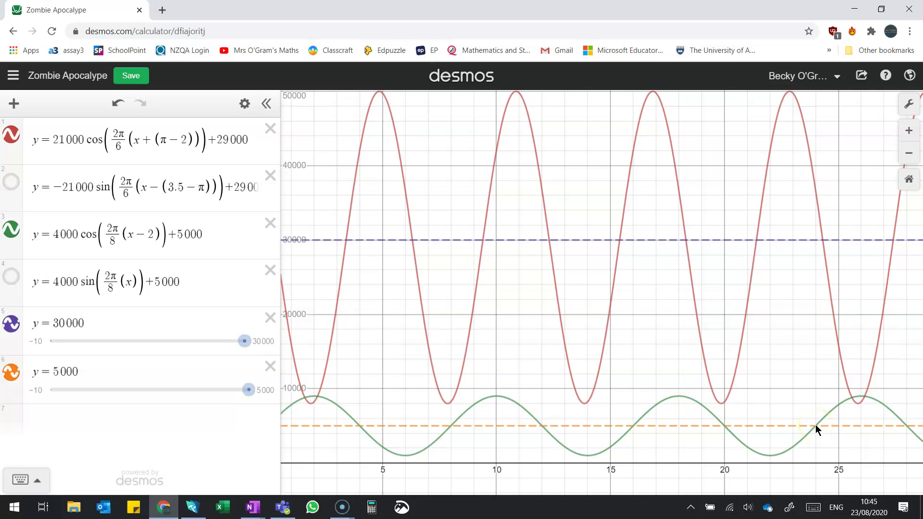
left_click(756, 237)
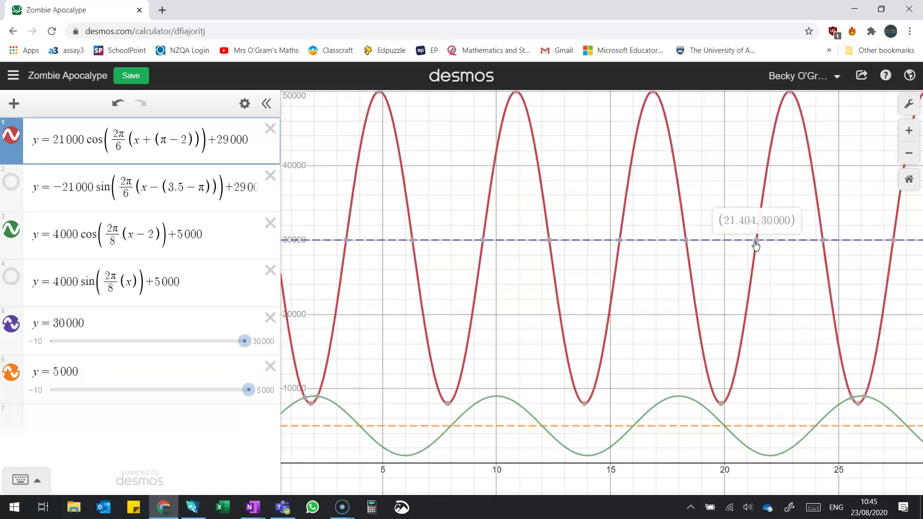
left_click(755, 244)
left_click(754, 354)
left_click(811, 426)
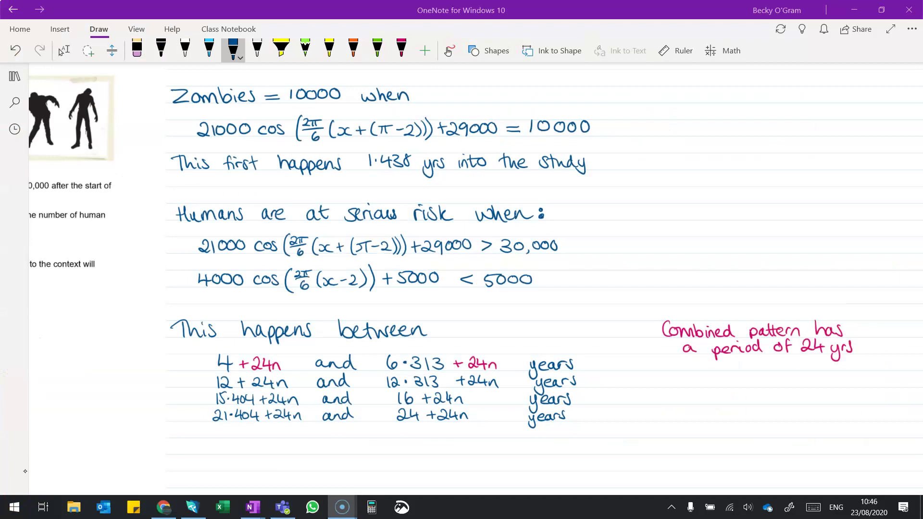
Switch to Desmos, hide the expression list and show the curves from x = 0 to past x = 30 to examine how the combined pattern repeats
left_click(161, 507)
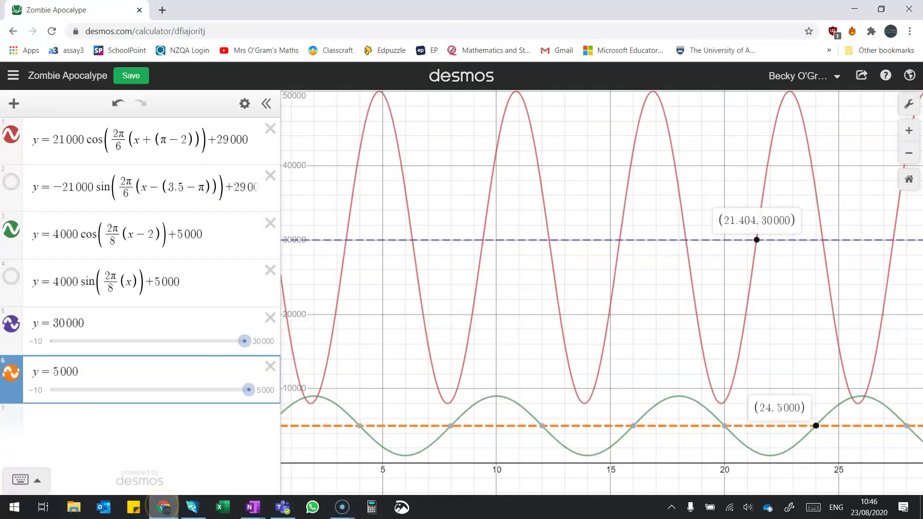
left_click(266, 103)
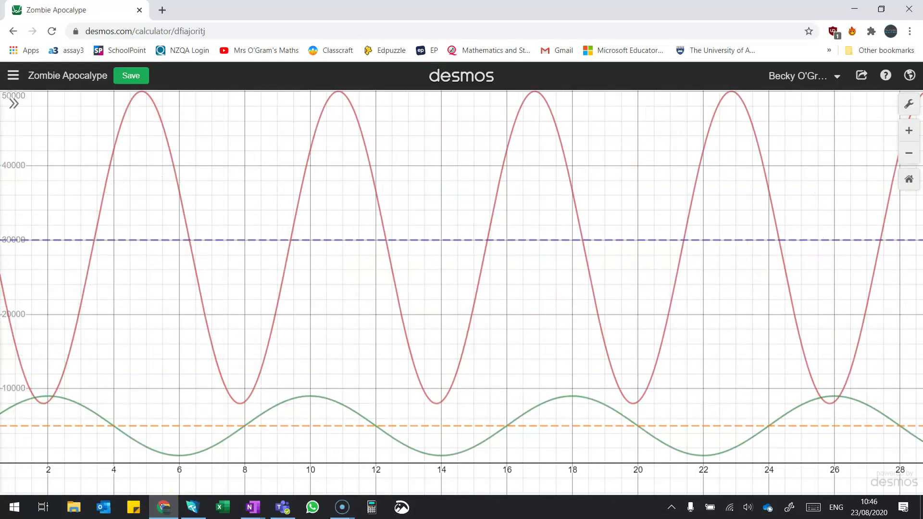
scroll(462, 292, "down", 2)
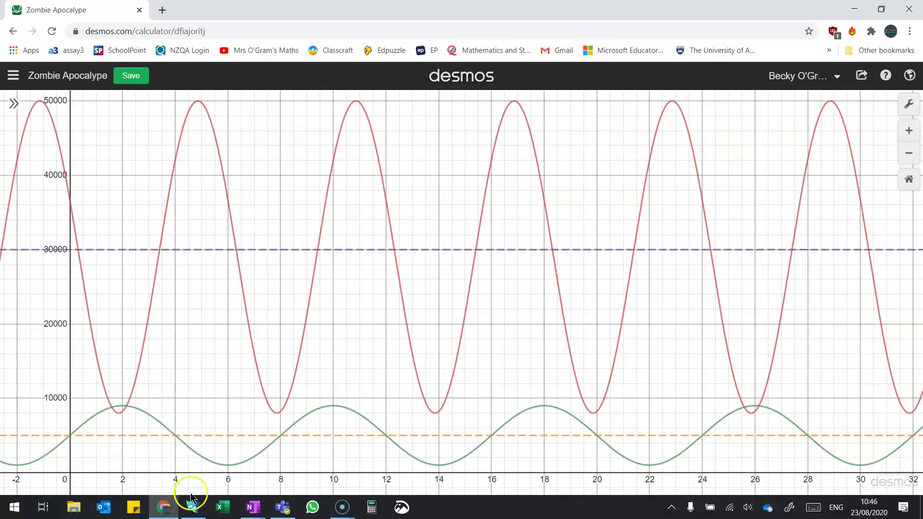
left_click_drag(415, 470, 378, 452)
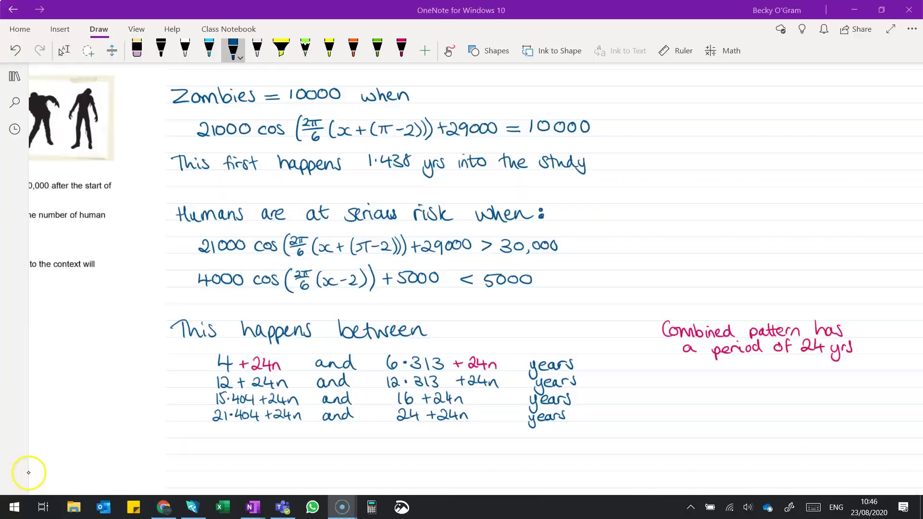
Return to OneNote and view the page from the risk intervals down to the space for Assumptions and Limitations
scroll(29, 473, "down", 2)
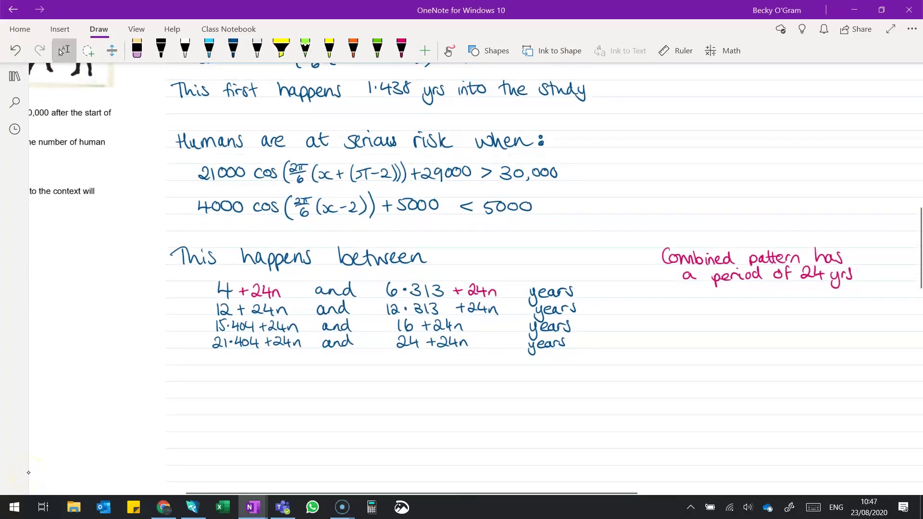
scroll(28, 472, "down", 1)
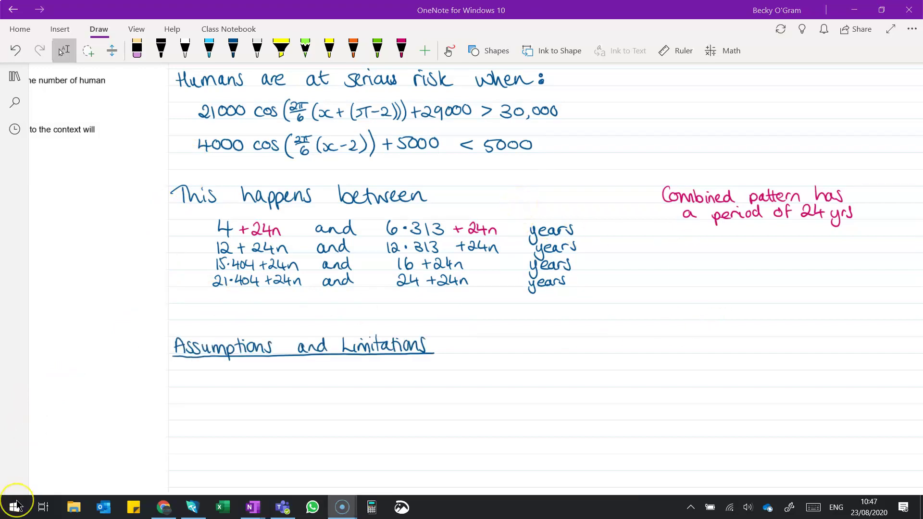
scroll(606, 392, "down", 3)
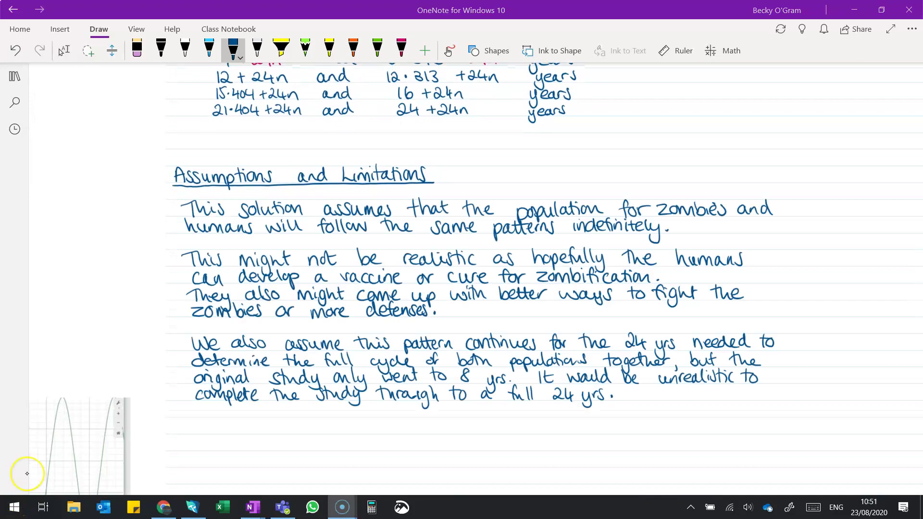
Handwrite the condition on n beside the risk intervals in blue ink: "n positive integer, n ≥ 0, n ∈ II"
scroll(476, 279, "up", 3)
scroll(475, 279, "right", 2)
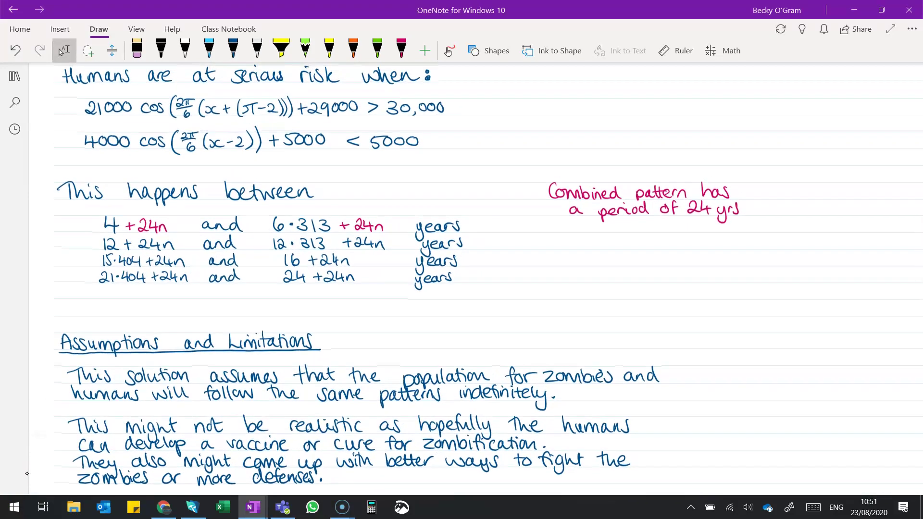
key("Escape")
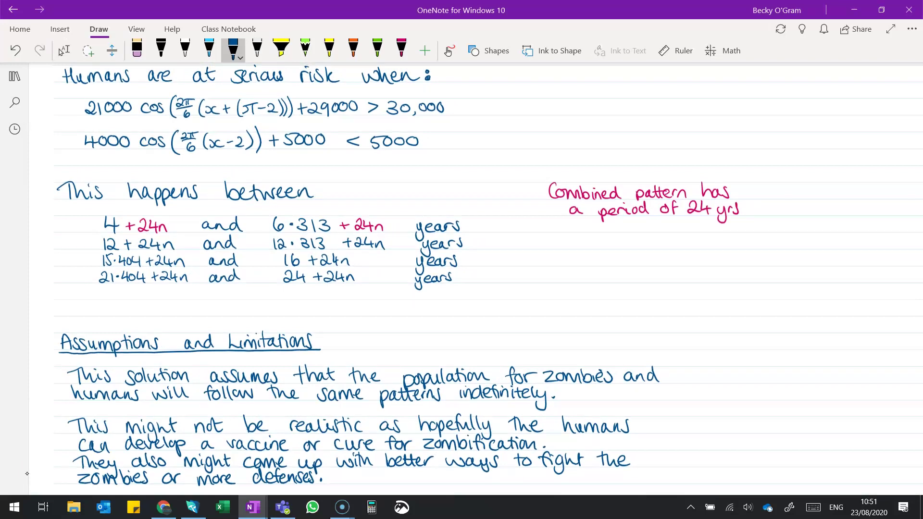
mouse_move(543, 275)
left_mouse_down()
mouse_move(582, 282)
mouse_move(607, 273)
mouse_move(630, 283)
left_mouse_up()
left_click_drag(632, 276, 643, 282)
mouse_move(637, 275)
left_mouse_down()
mouse_move(650, 273)
mouse_move(657, 291)
left_mouse_up()
mouse_move(663, 278)
left_mouse_down()
mouse_move(675, 277)
mouse_move(677, 288)
mouse_move(729, 282)
mouse_move(735, 271)
mouse_move(770, 282)
left_mouse_up()
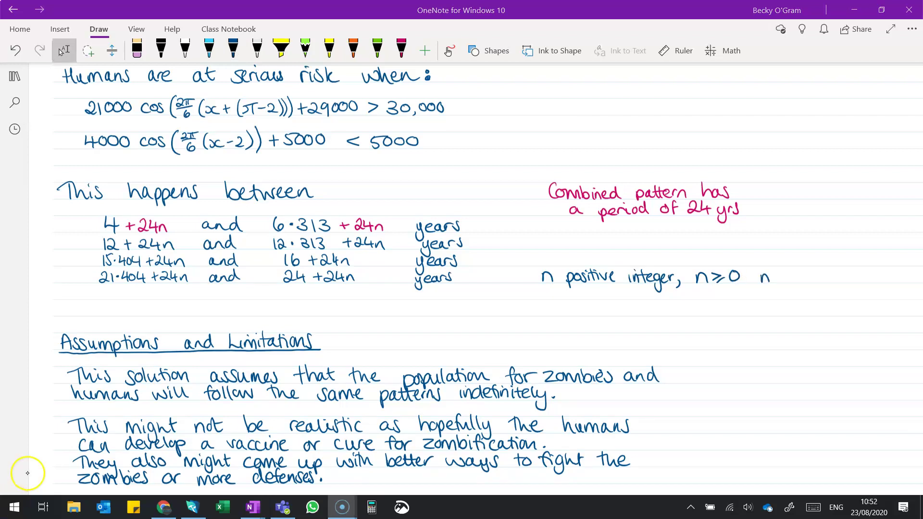
left_click_drag(787, 273, 787, 281)
left_click_drag(776, 277, 804, 283)
left_click_drag(794, 268, 811, 267)
left_click_drag(794, 284, 810, 283)
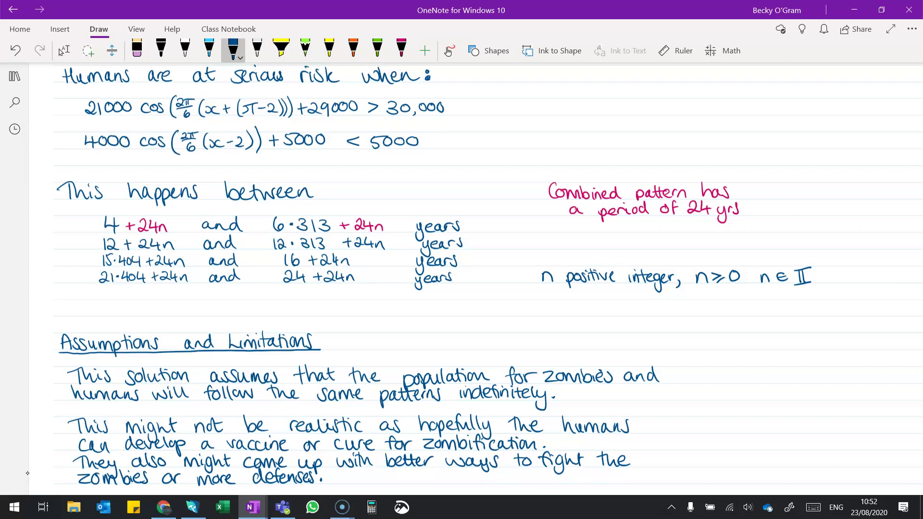
left_click(61, 51)
Review the written solution, from both population models and the 10000-zombie answer through the risk intervals to the Assumptions and Limitations
scroll(461, 279, "down", 5)
scroll(461, 279, "up", 2)
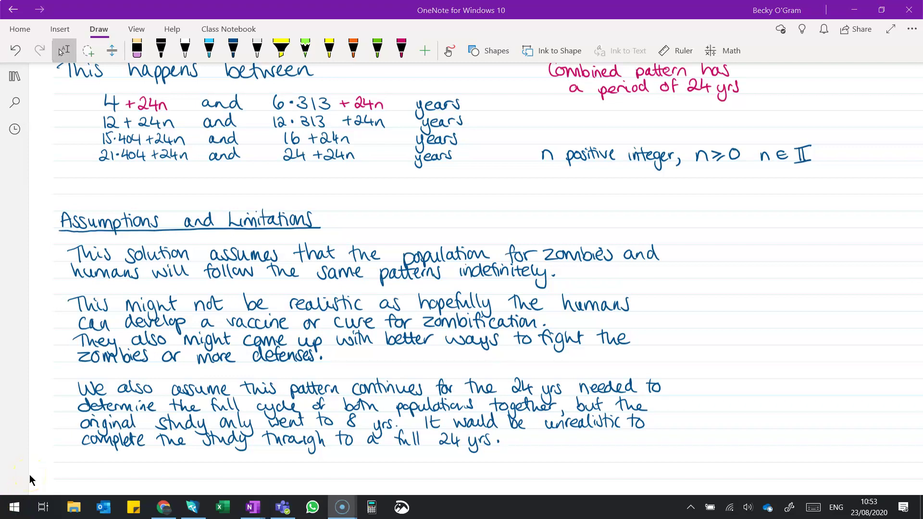
scroll(29, 479, "down", 2)
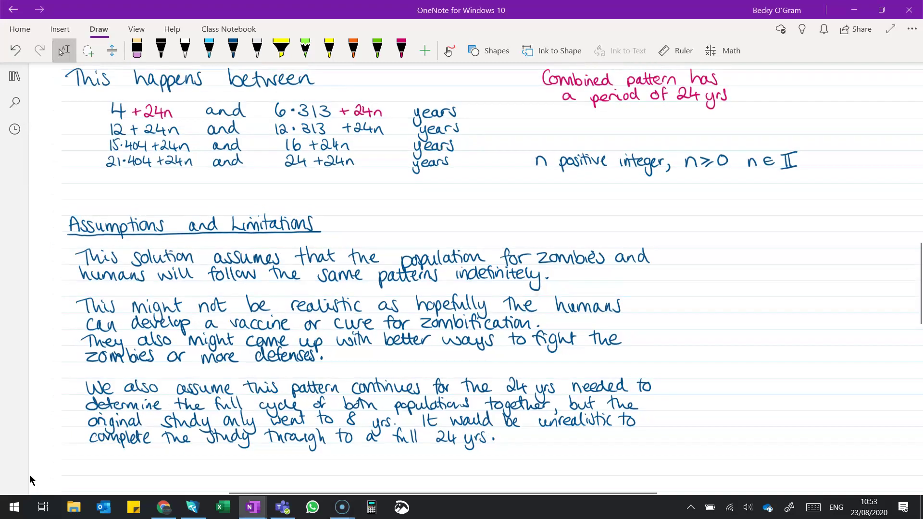
scroll(30, 479, "up", 2)
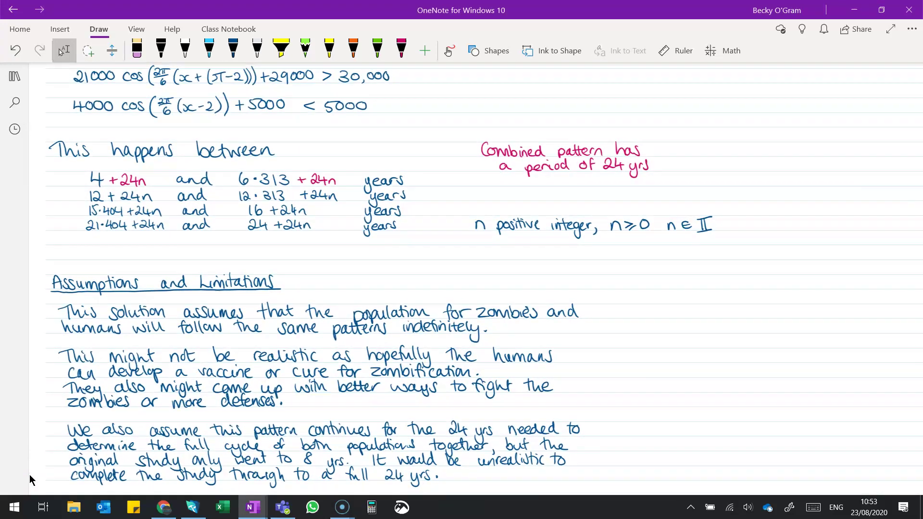
scroll(30, 479, "up", 10)
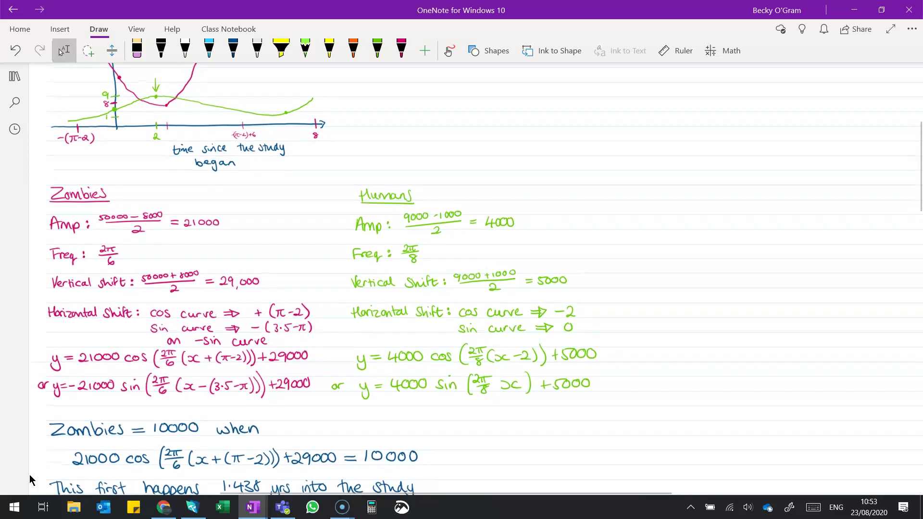
scroll(30, 479, "down", 2)
scroll(30, 479, "down", 1)
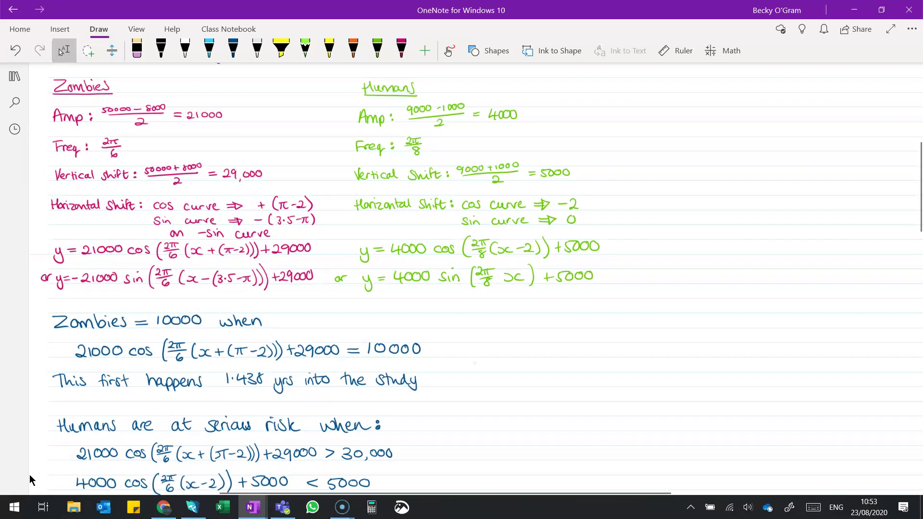
scroll(30, 474, "down", 1)
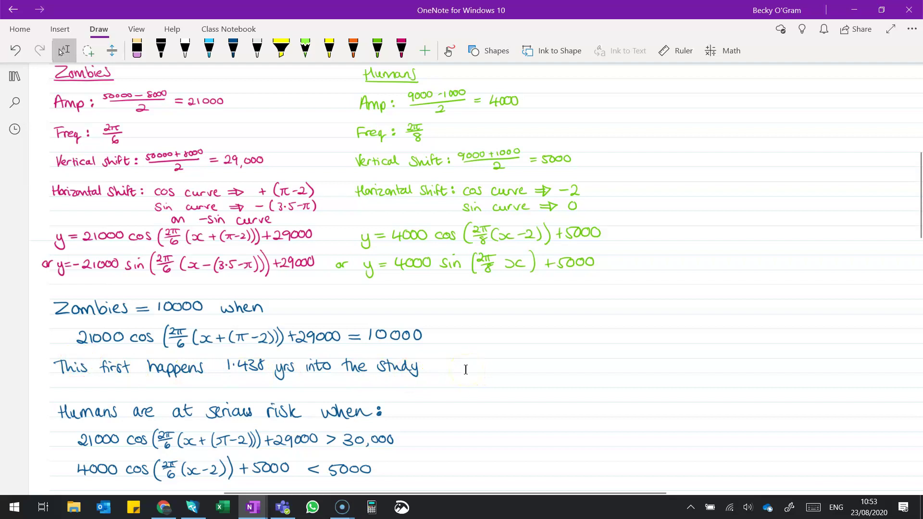
scroll(465, 369, "down", 3)
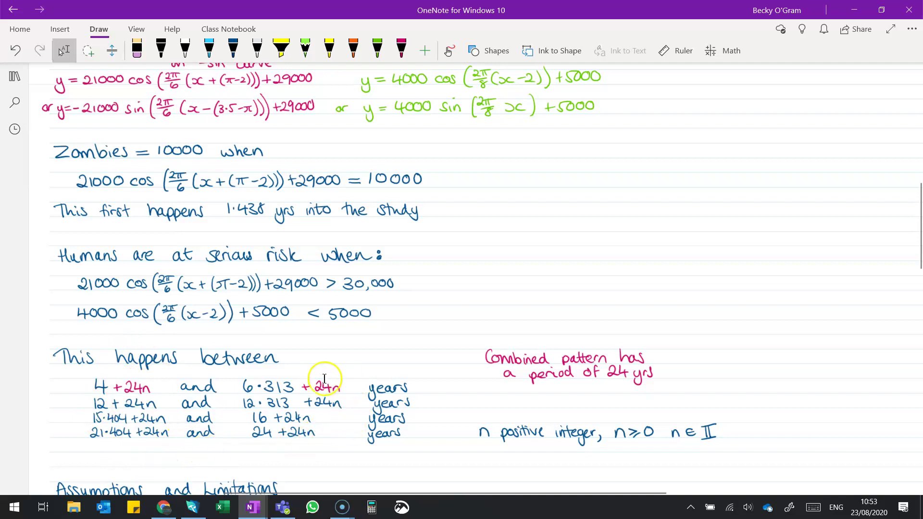
scroll(320, 418, "down", 3)
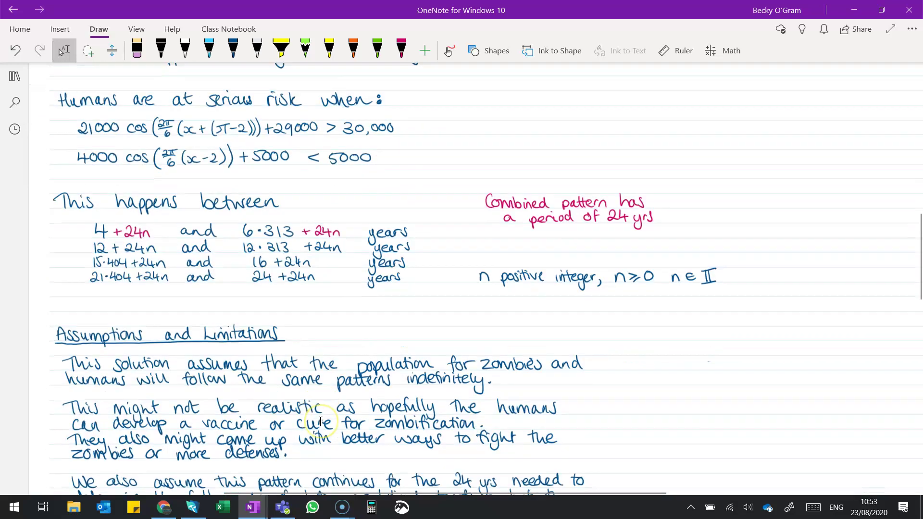
scroll(320, 421, "down", 2)
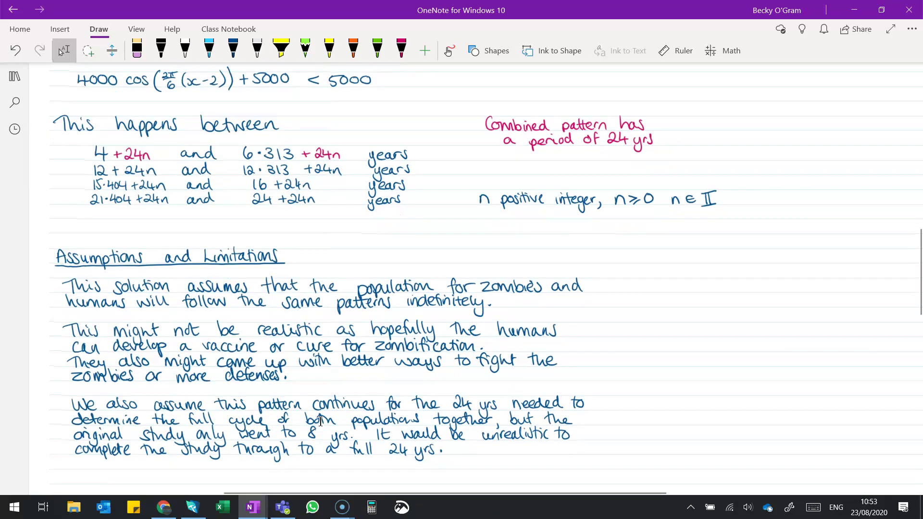